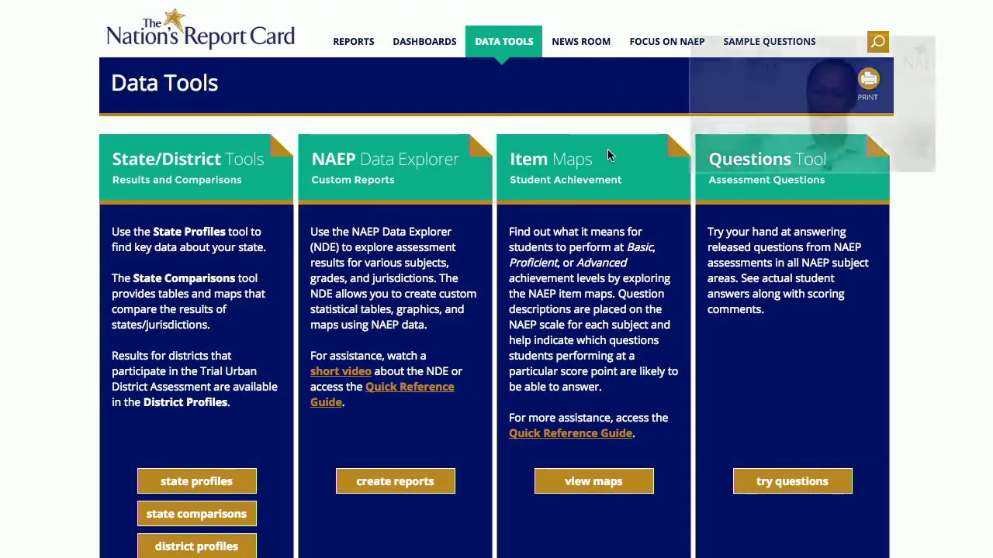
# Open the NAEP Questions Tool home page from the 'try questions' link.
pyautogui.click(786, 485)
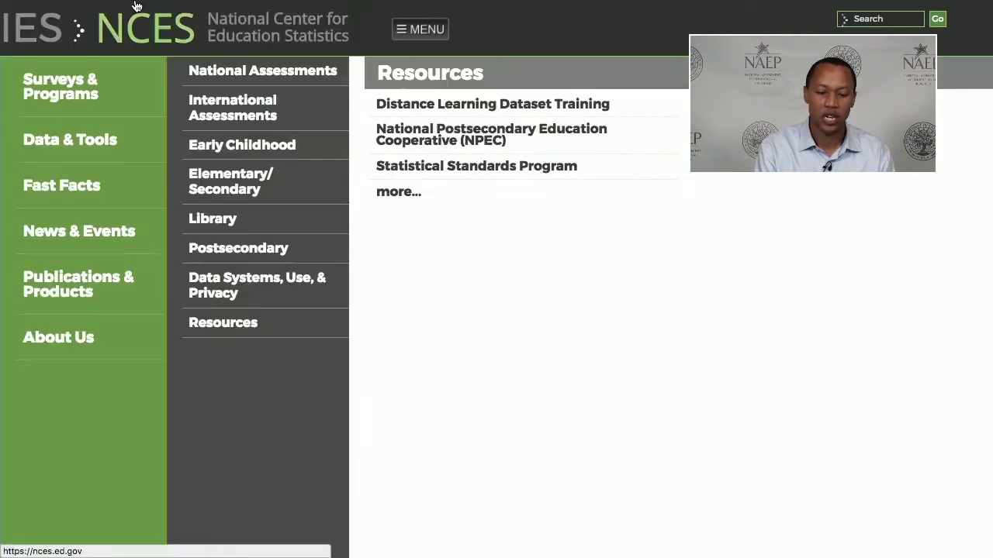
pyautogui.moveTo(127, 61)
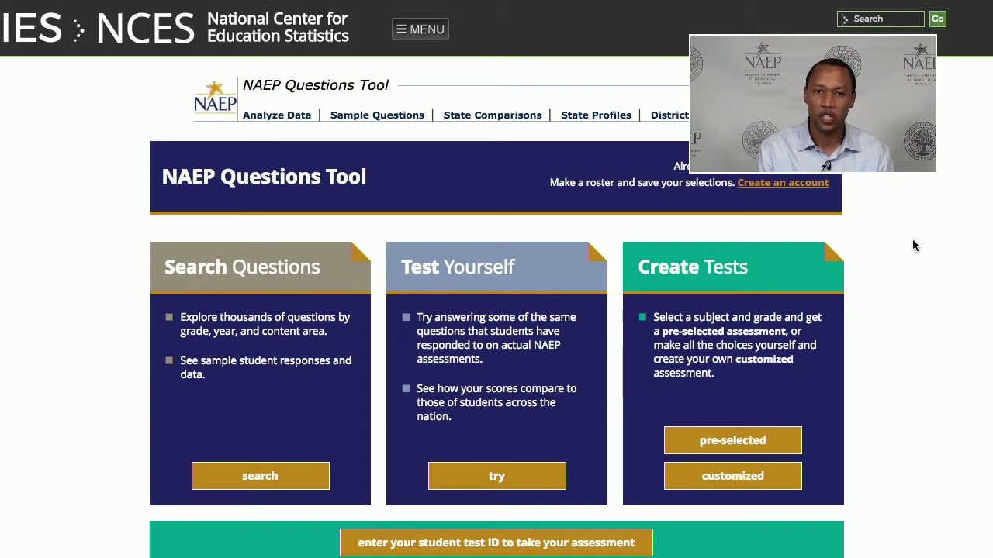
# Dismiss account creation, sign in with the account email and password, then start a question search.
pyautogui.click(791, 185)
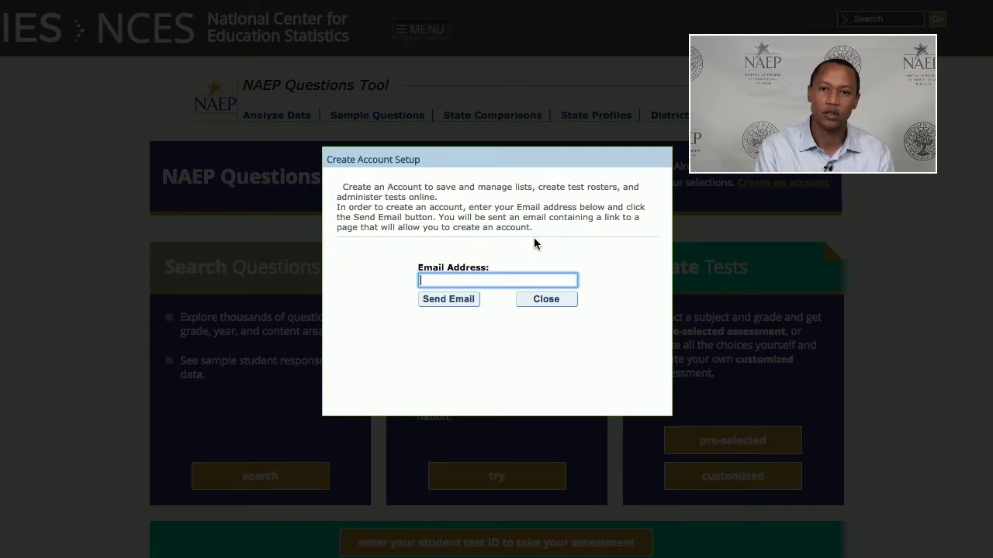
pyautogui.click(551, 302)
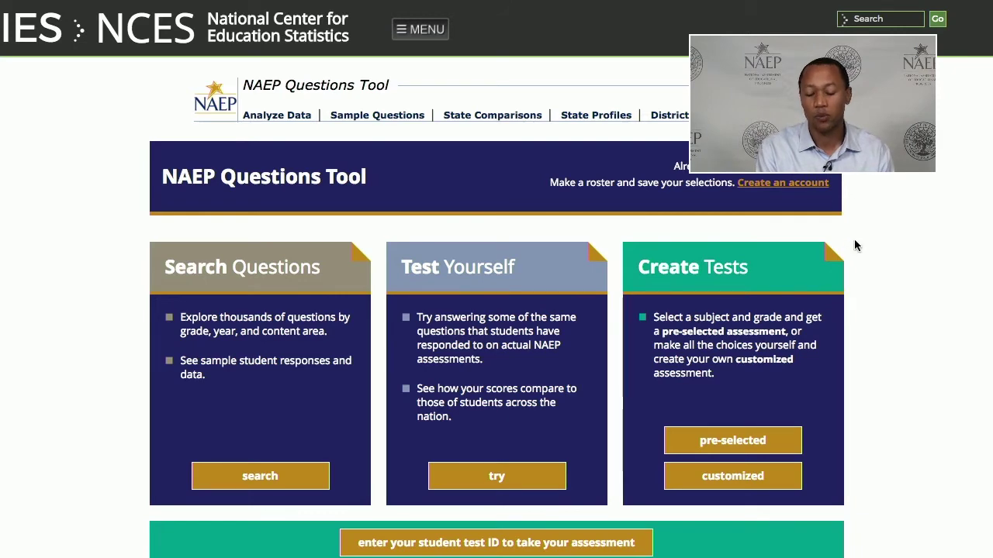
pyautogui.click(819, 171)
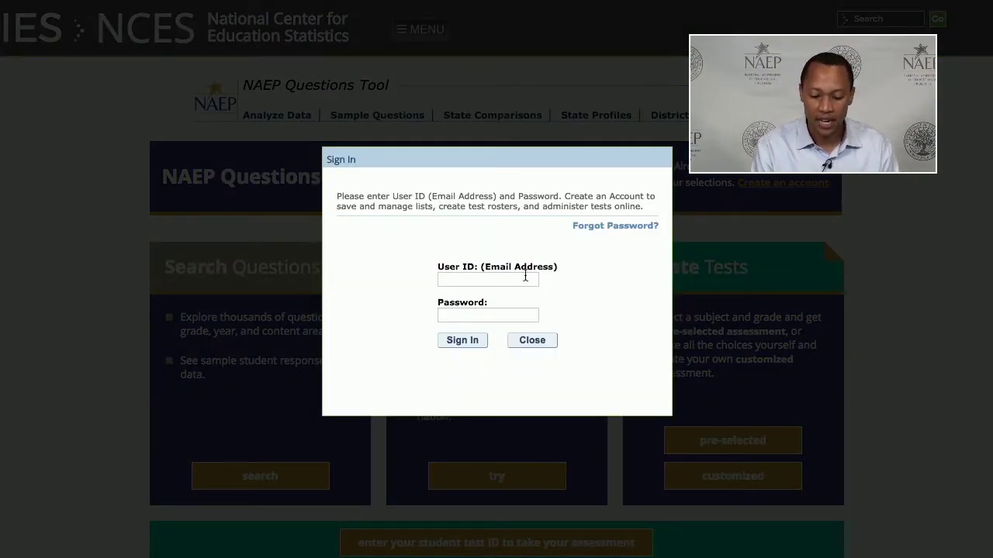
pyautogui.click(522, 283)
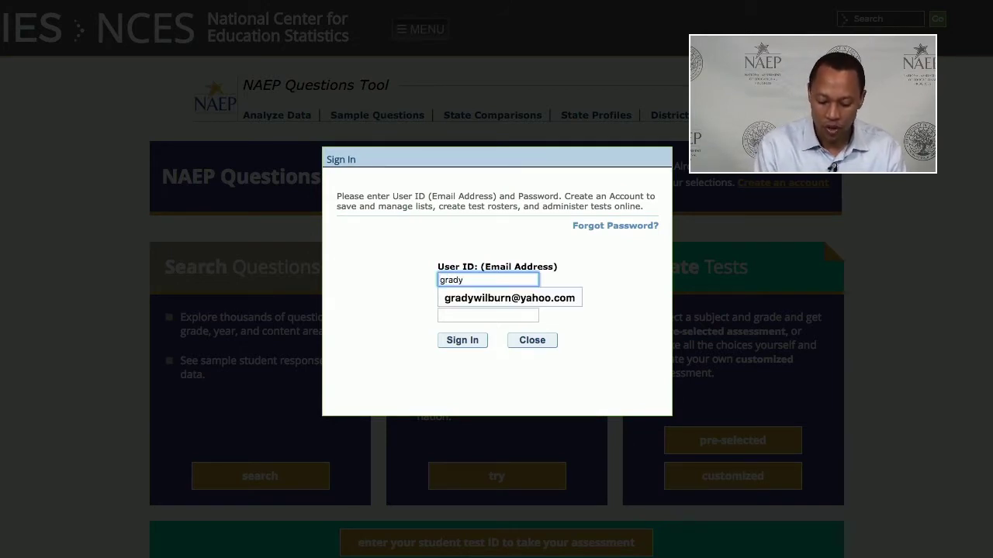
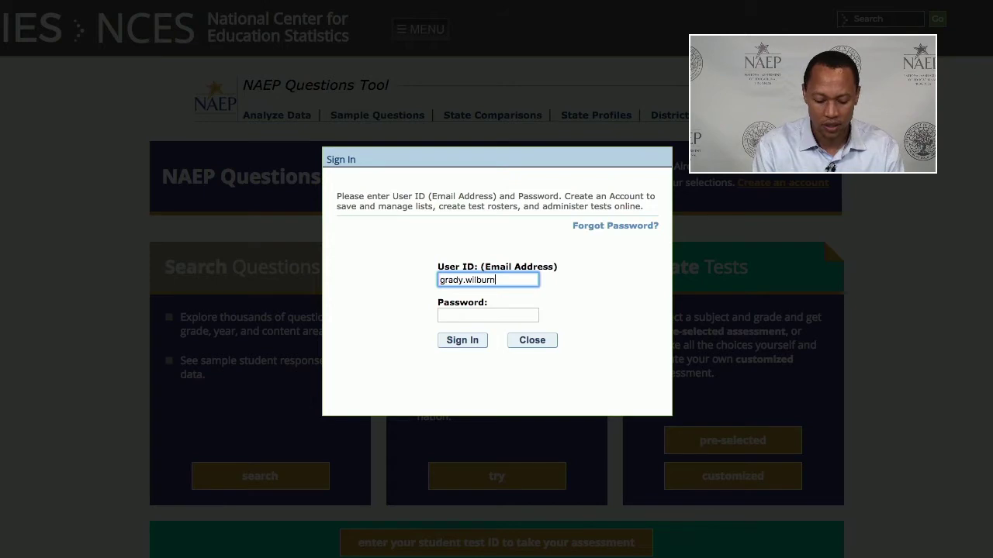
pyautogui.press('Tab')
pyautogui.write('•••')
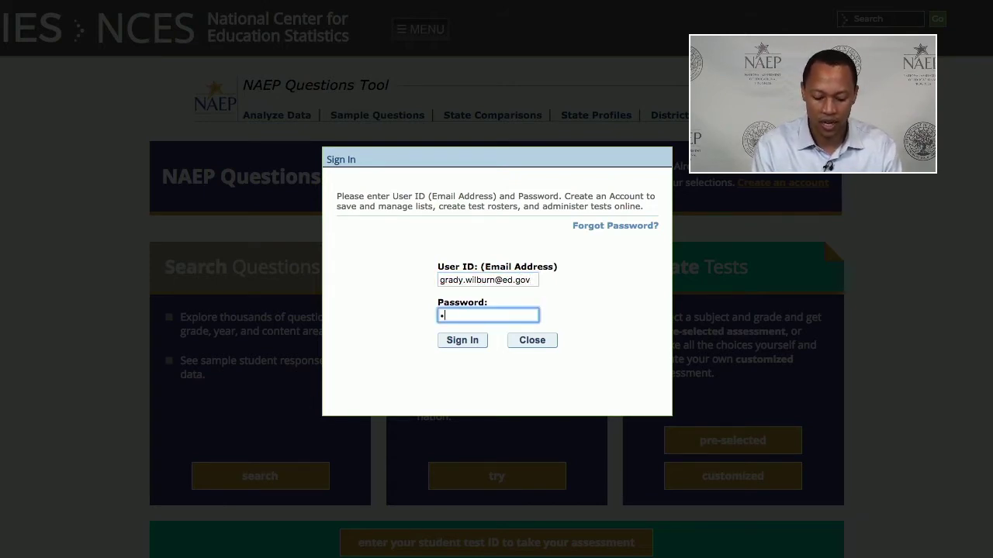
pyautogui.write('•••')
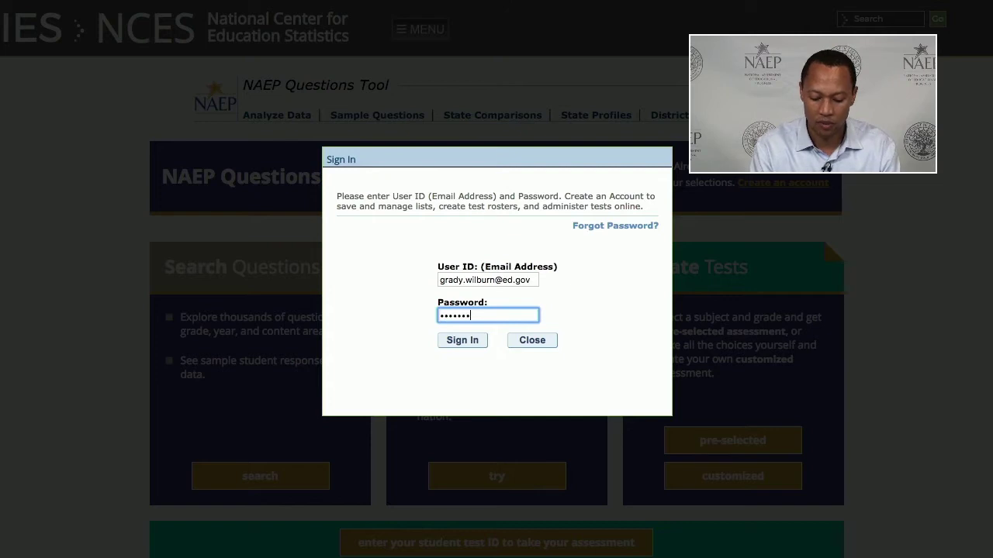
pyautogui.write('••••')
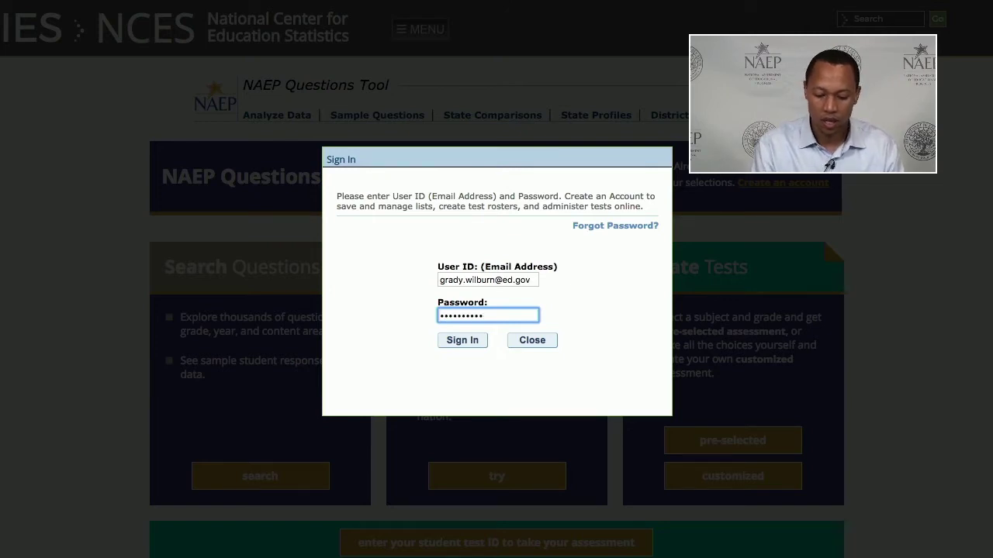
pyautogui.click(462, 341)
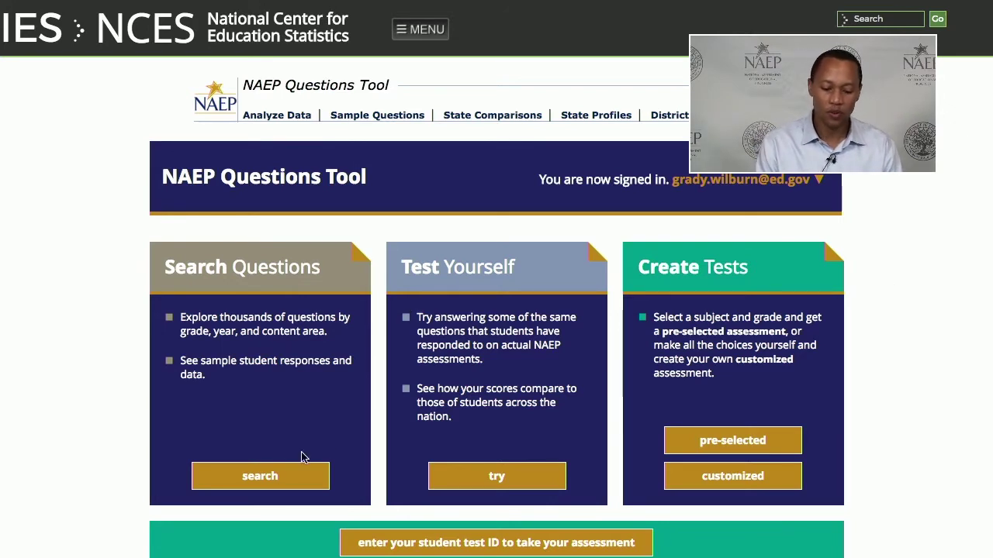
pyautogui.click(268, 480)
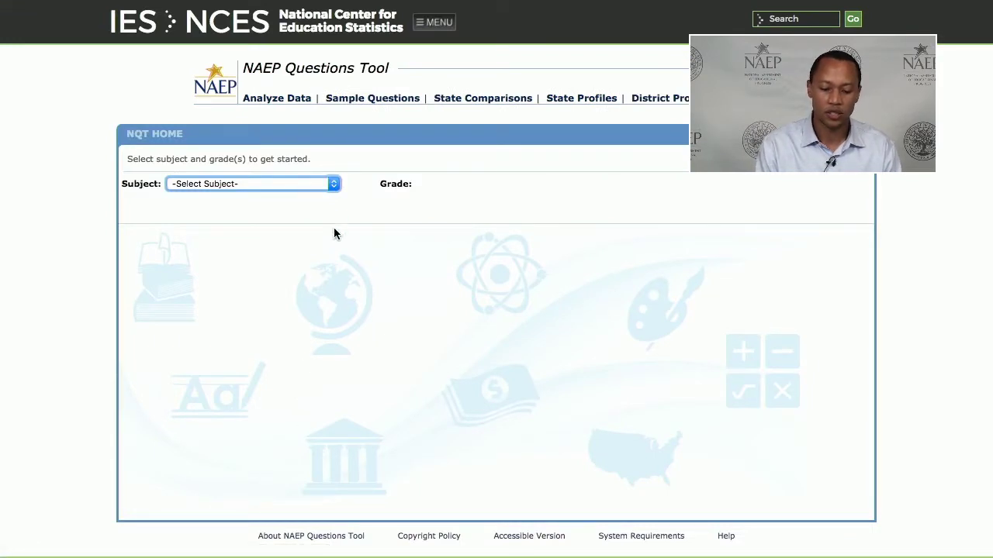
# Choose Mathematics as the subject and tick Grade 8.
pyautogui.click(331, 184)
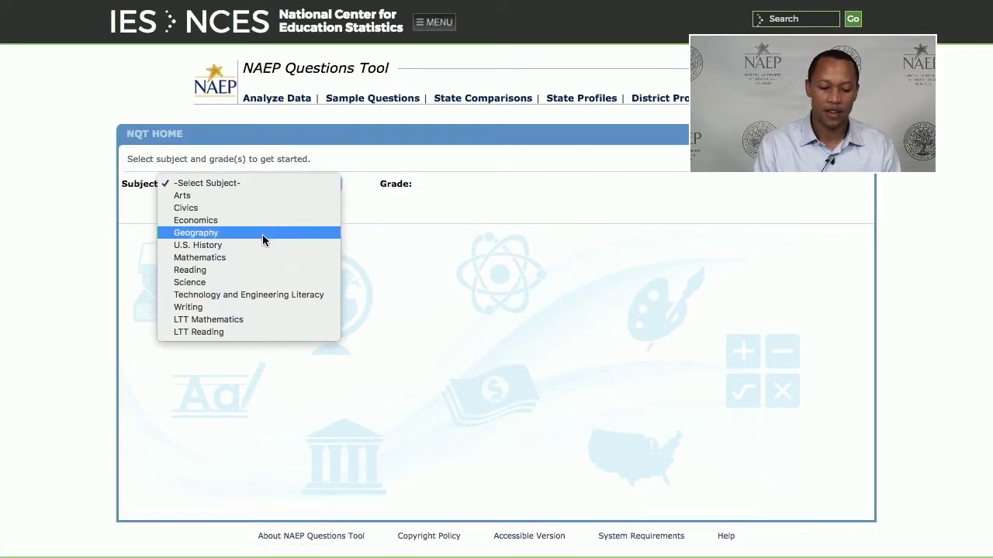
pyautogui.click(260, 259)
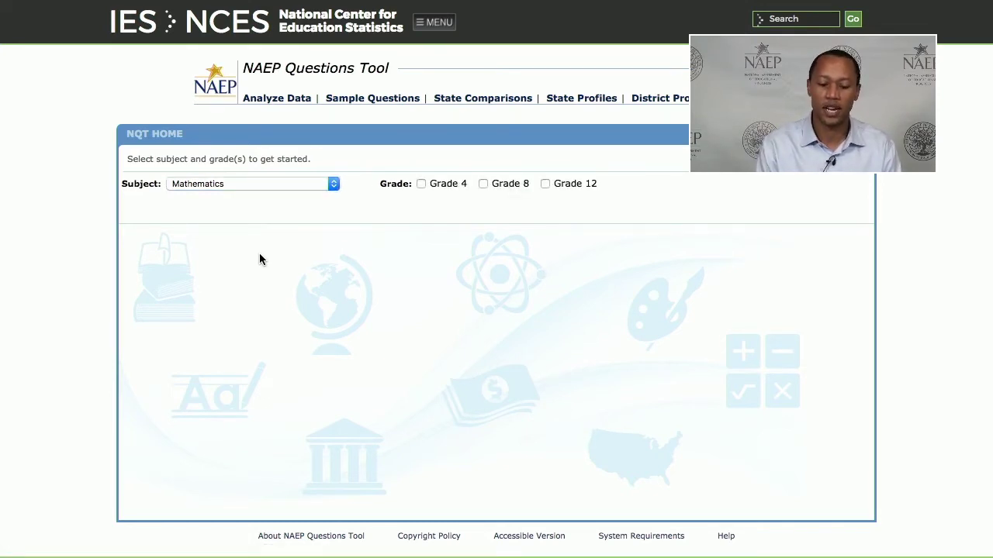
pyautogui.click(483, 183)
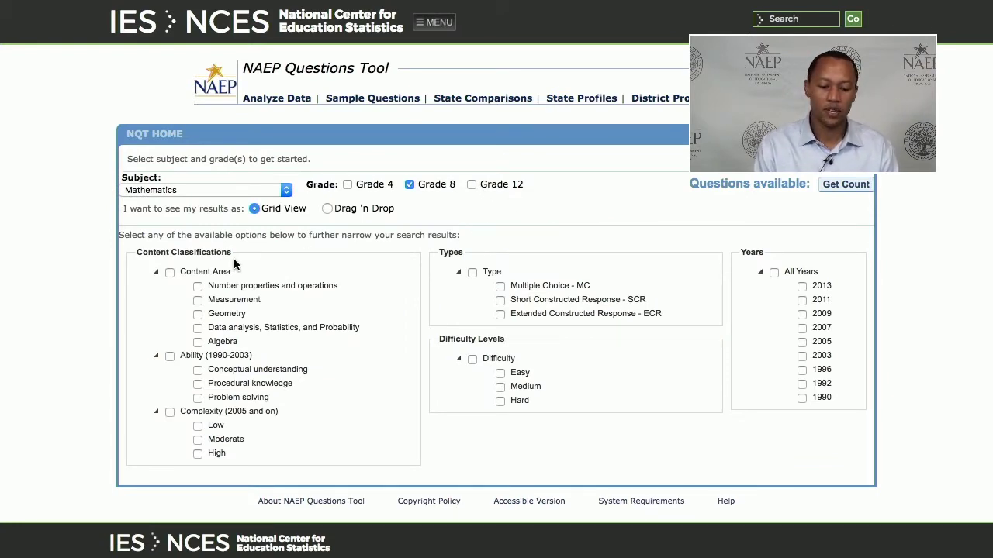
# Filter to Algebra, Multiple Choice, All Years and Medium difficulty, then get the result count.
pyautogui.click(198, 342)
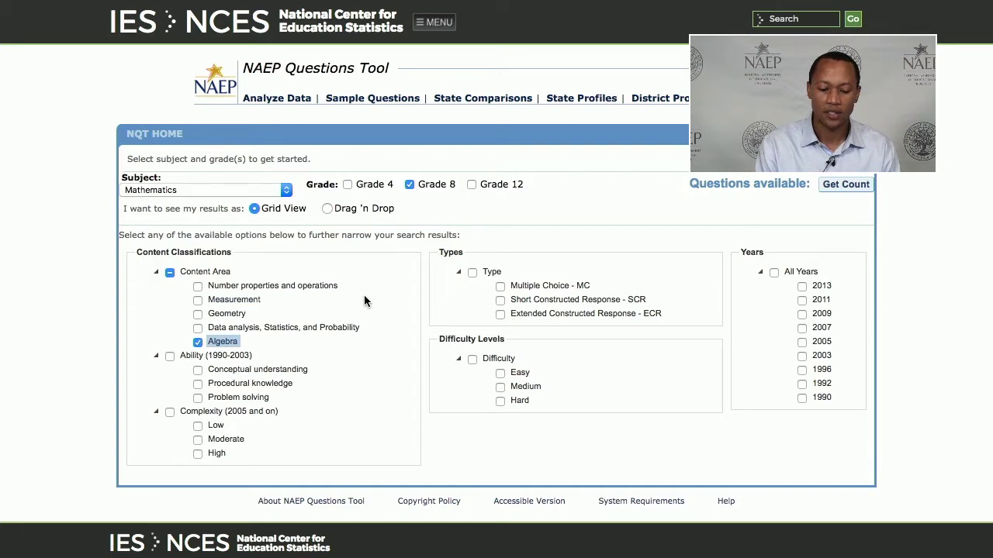
pyautogui.click(542, 289)
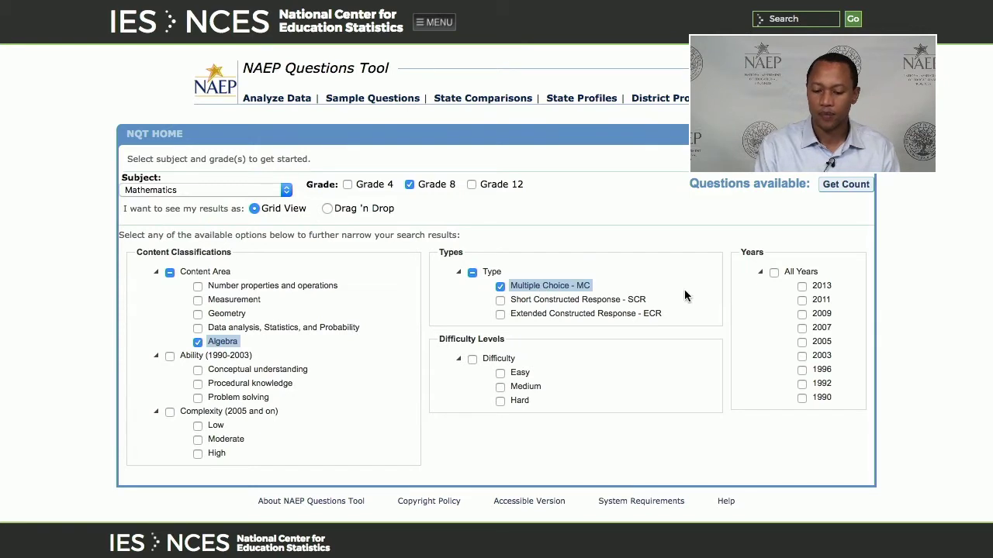
pyautogui.click(774, 274)
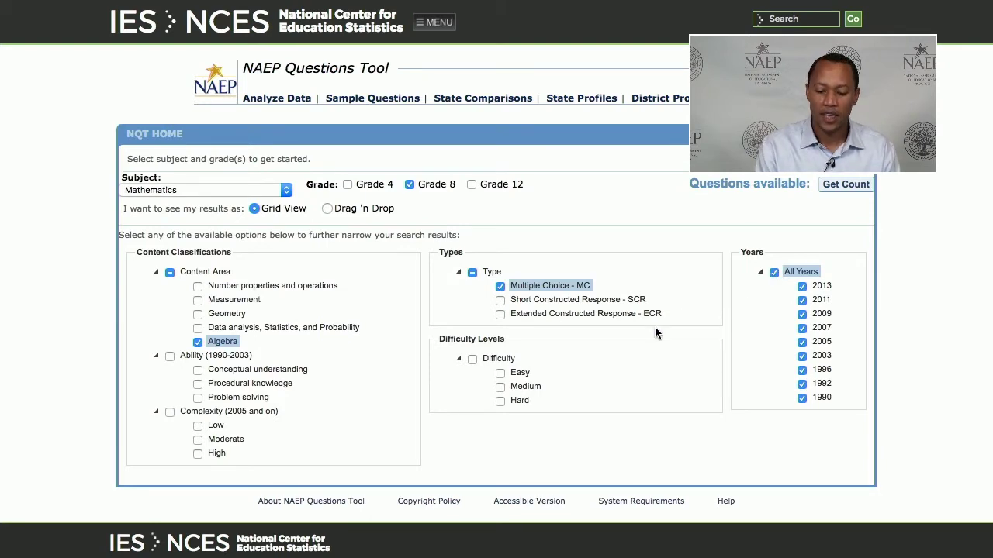
pyautogui.click(502, 387)
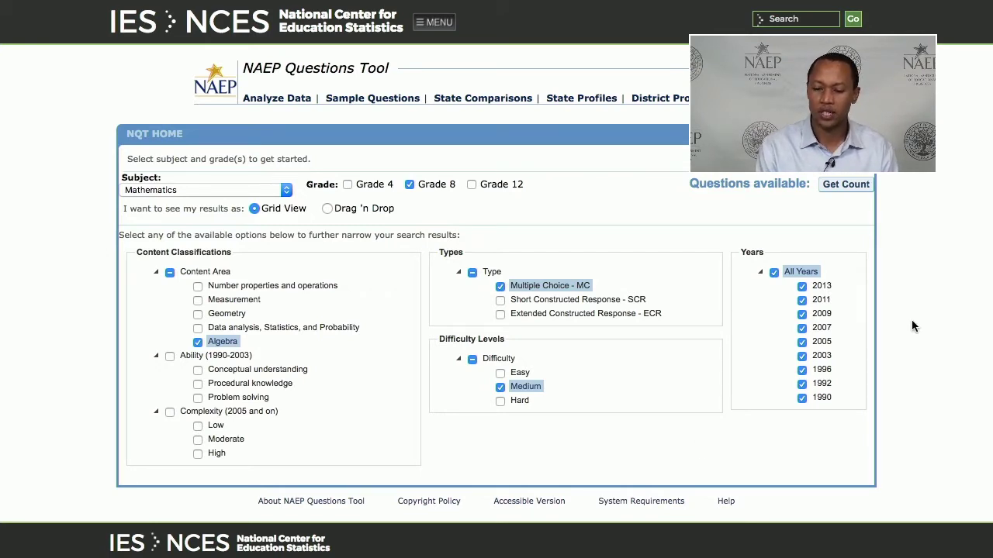
pyautogui.click(843, 187)
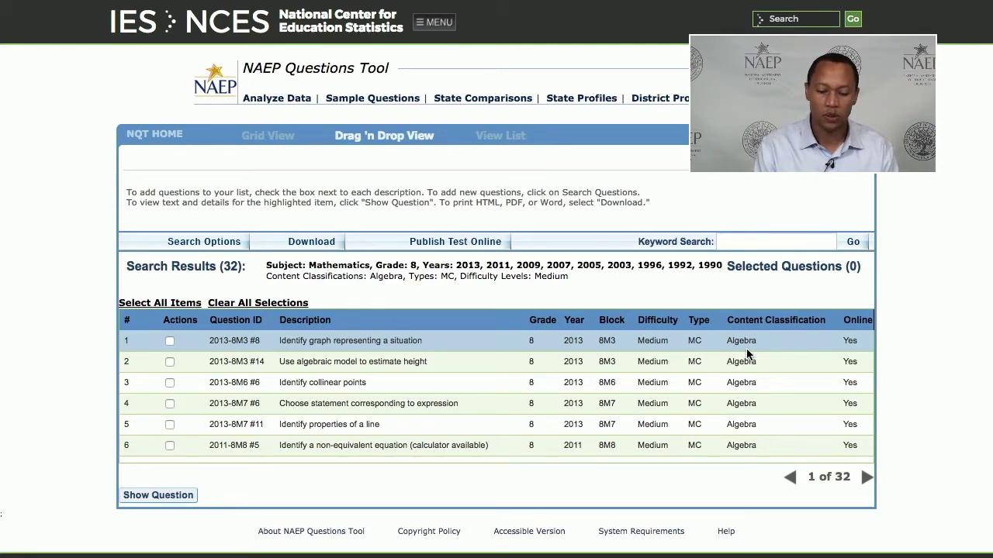
# Show results as a card carousel, add 'Identify graph representing a situation' to Selected Questions, and display its full text.
pyautogui.click(388, 144)
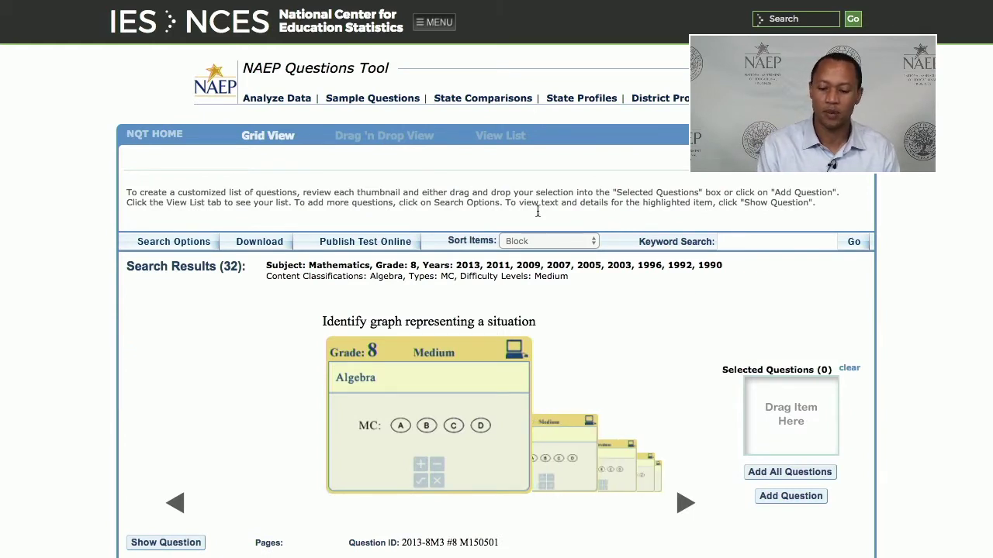
pyautogui.scroll(-3, 915, 332)
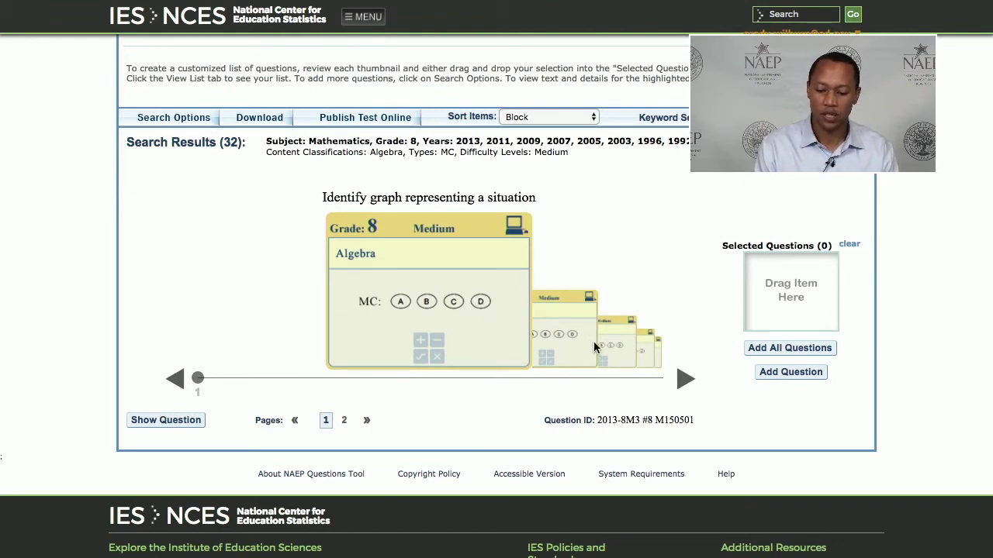
pyautogui.click(681, 378)
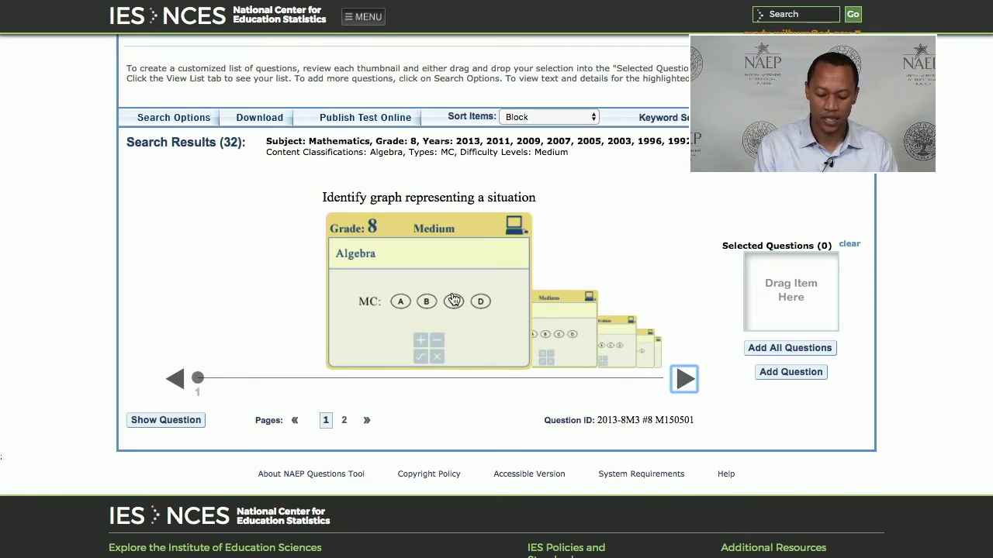
pyautogui.moveTo(401, 286); pyautogui.dragTo(772, 294)
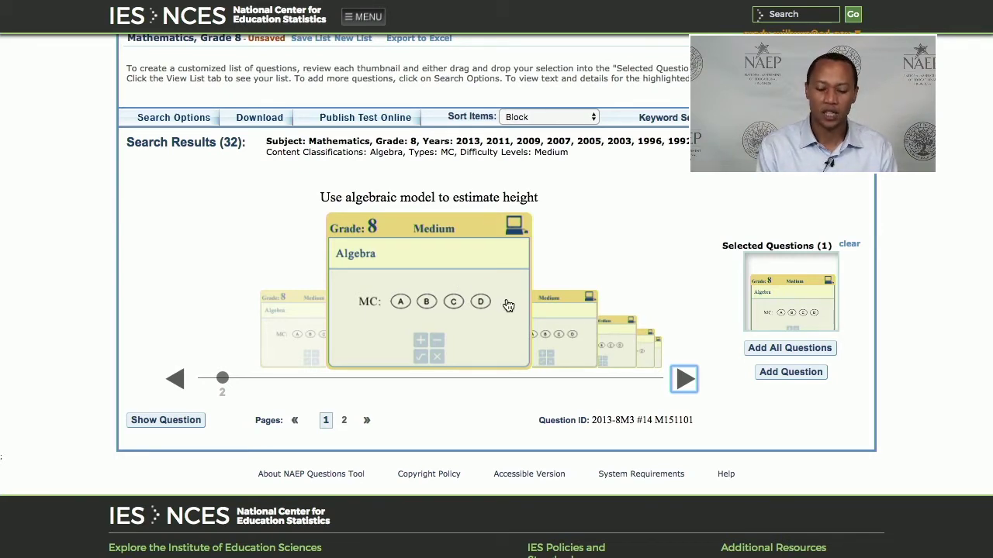
pyautogui.click(184, 423)
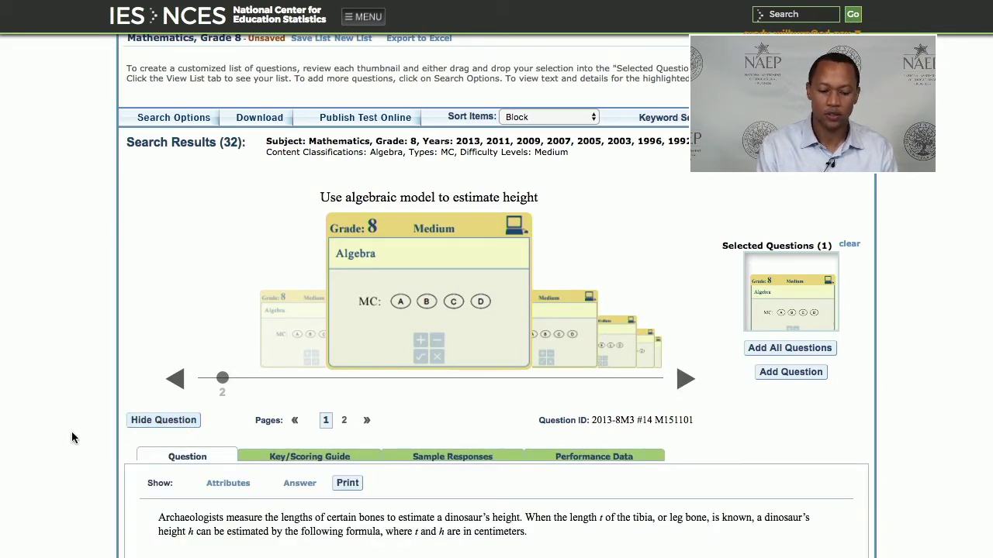
# Review the dinosaur-height question's answer choices and its scoring key, correct answer E. 1,073.
pyautogui.scroll(-4, 72, 439)
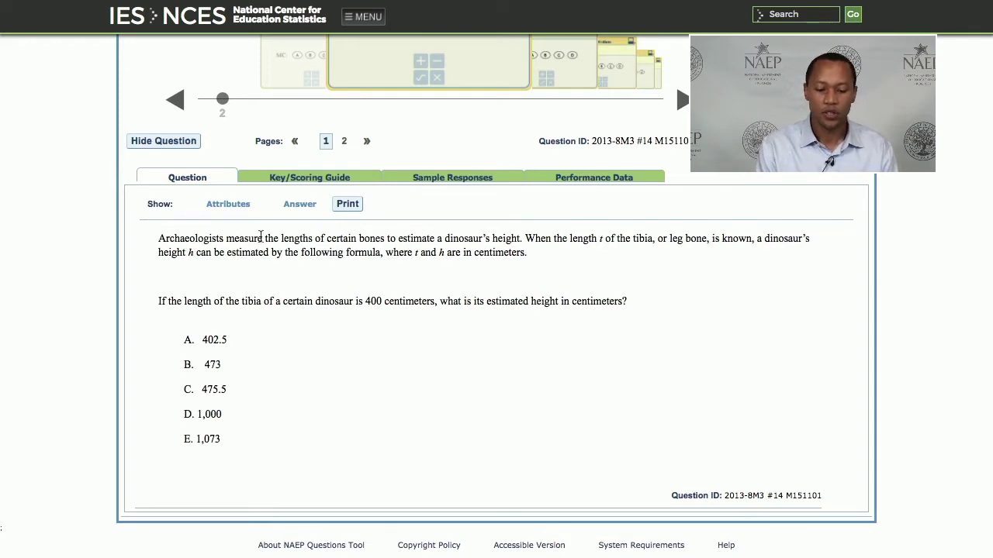
pyautogui.tripleClick(222, 416)
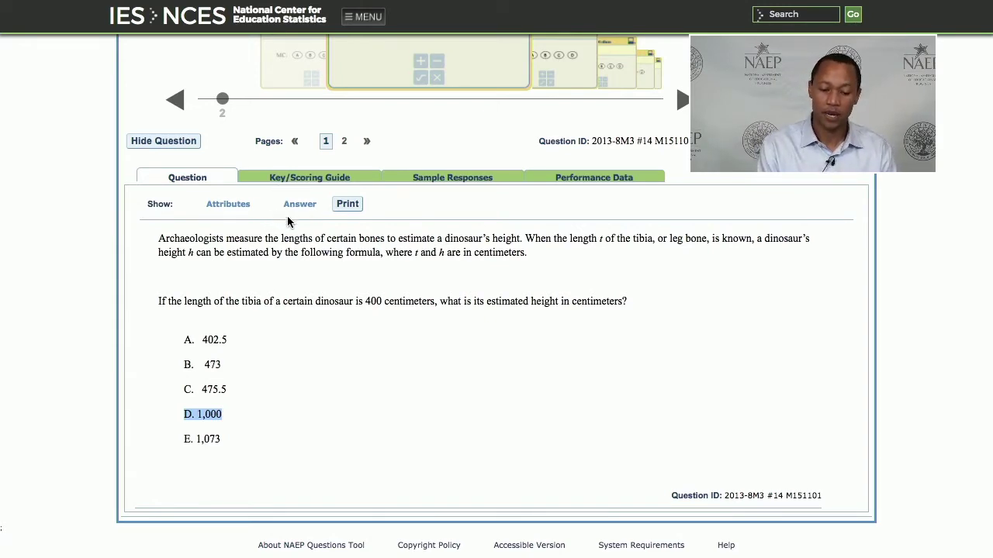
pyautogui.click(285, 183)
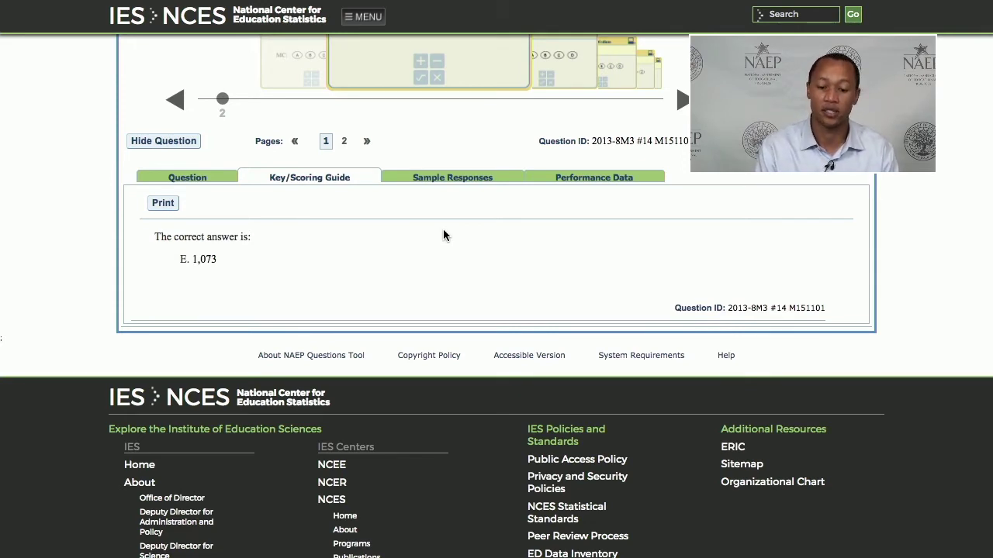
# Display the Performance Data chart showing 42% of 2013 grade 8 students chose E.
pyautogui.click(569, 183)
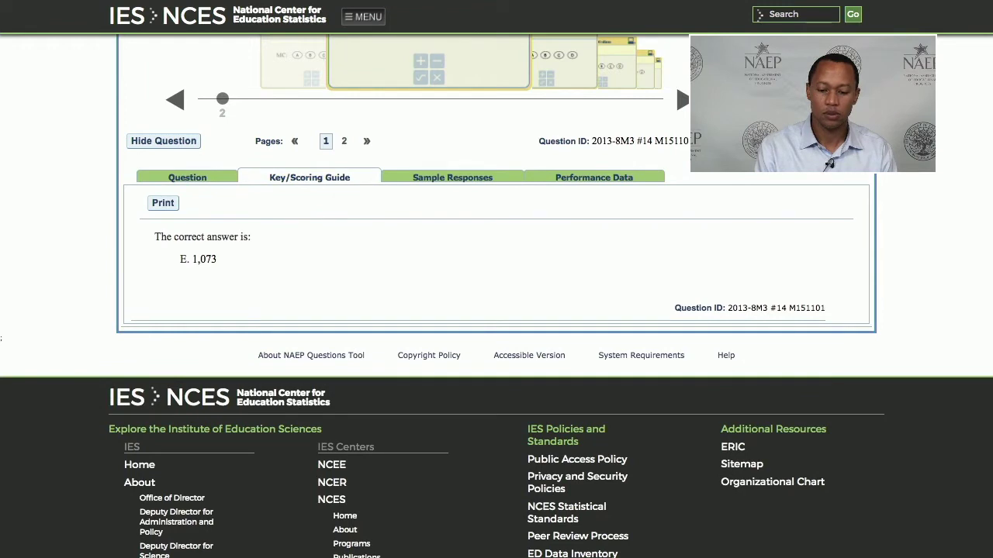
pyautogui.click(580, 180)
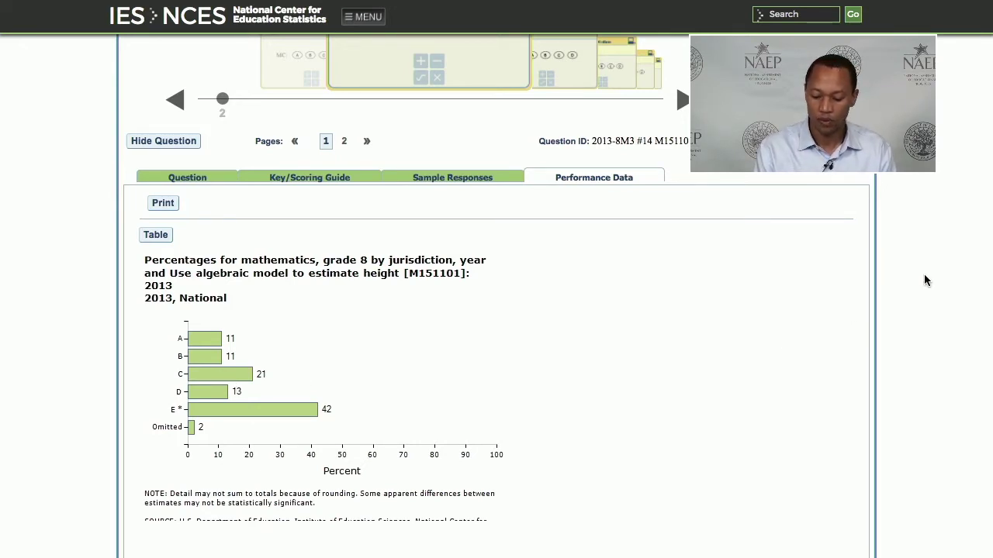
pyautogui.scroll(5, 924, 280)
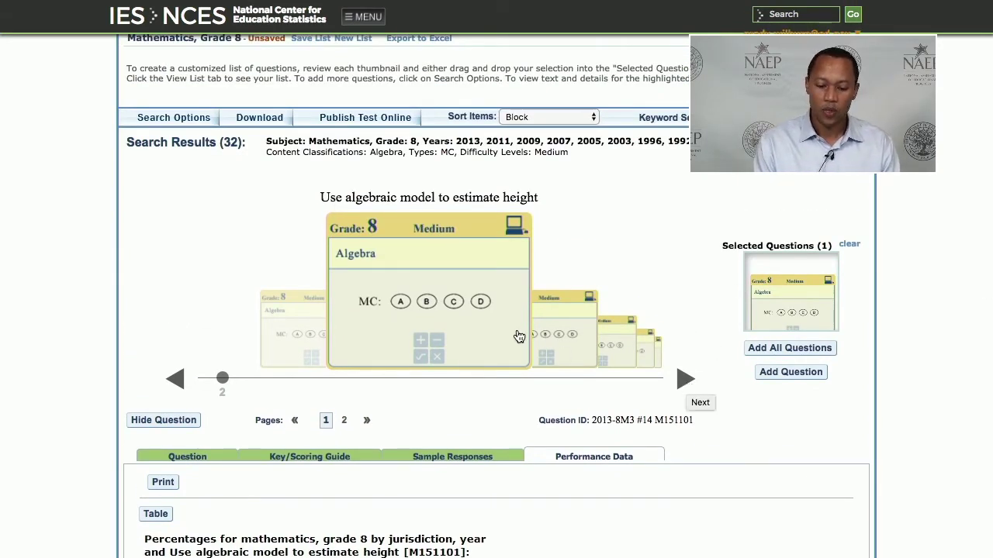
# Add the algebraic model question and the next cards, including 'Identify properties of a line', to Selected Questions.
pyautogui.moveTo(487, 327); pyautogui.dragTo(842, 322)
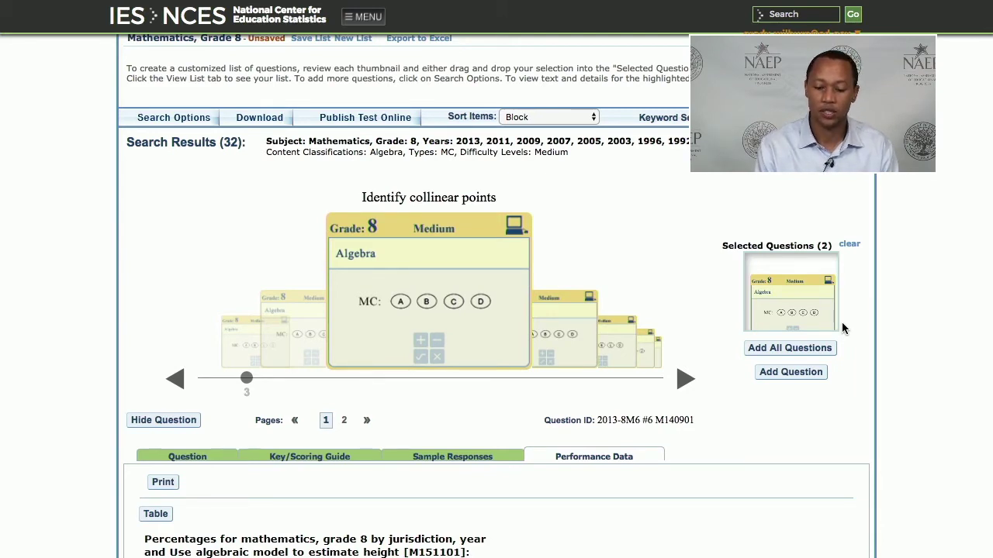
pyautogui.moveTo(670, 402); pyautogui.dragTo(733, 403)
pyautogui.click(750, 411)
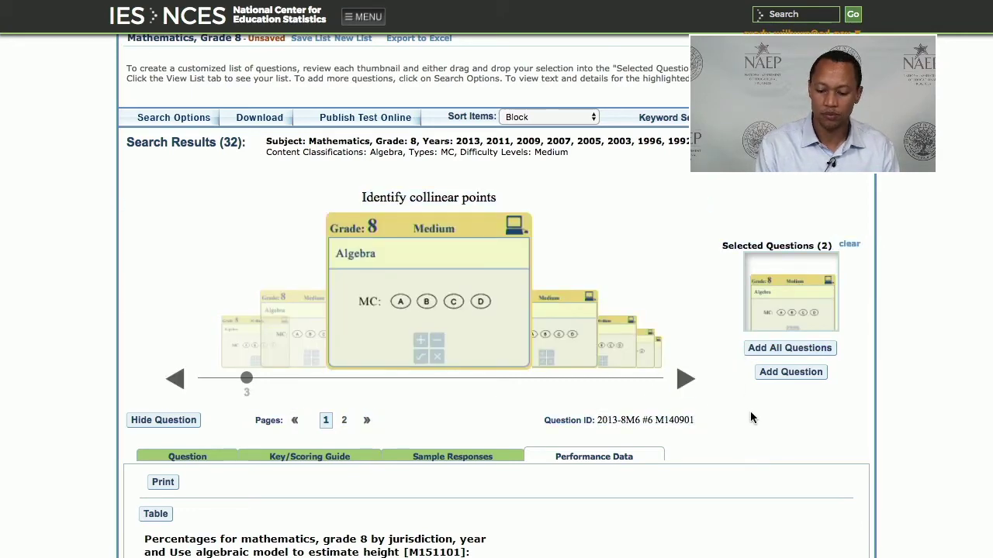
pyautogui.click(791, 373)
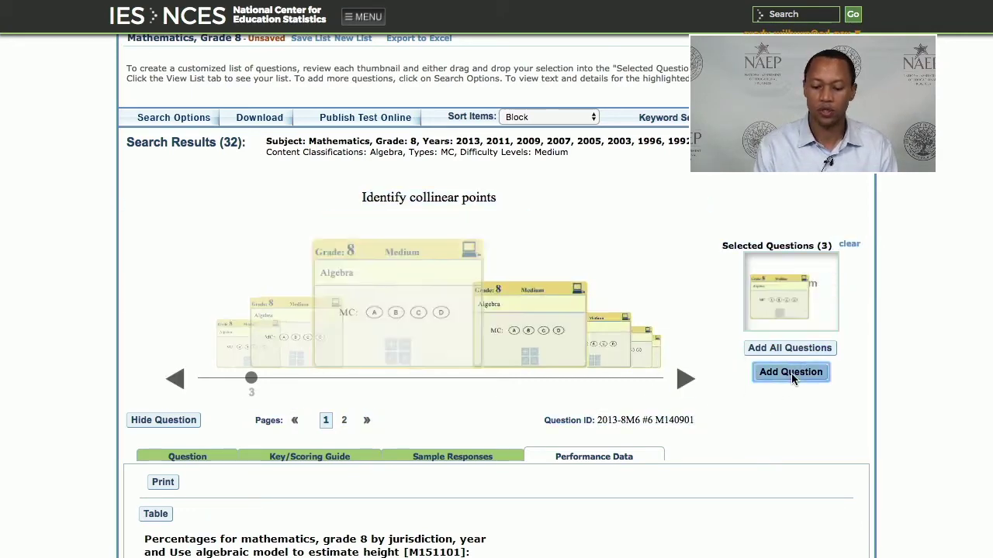
pyautogui.click(791, 373)
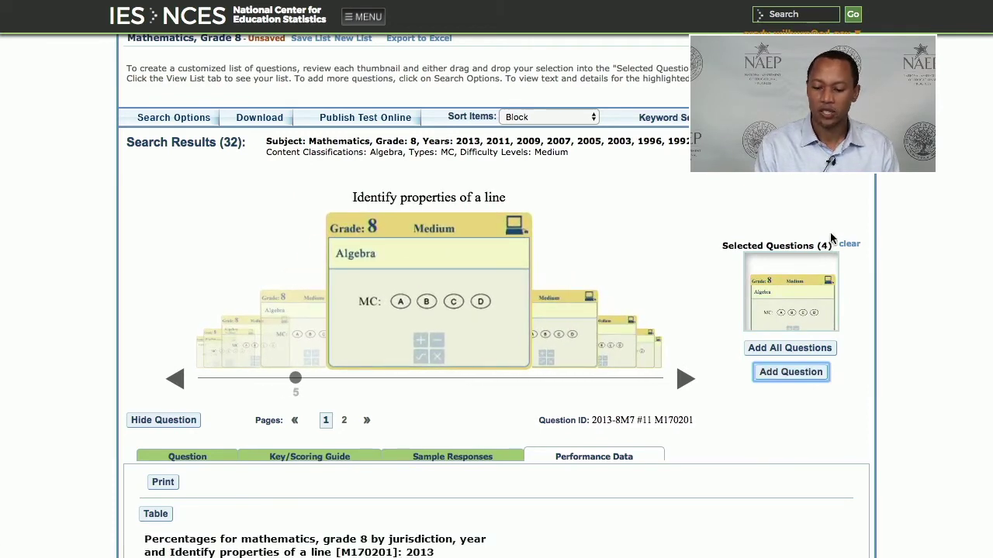
pyautogui.click(795, 374)
# Skip ahead three cards and add 'Determine equation to model a situation' to the selection.
pyautogui.click(685, 380)
pyautogui.click(685, 380)
pyautogui.click(685, 380)
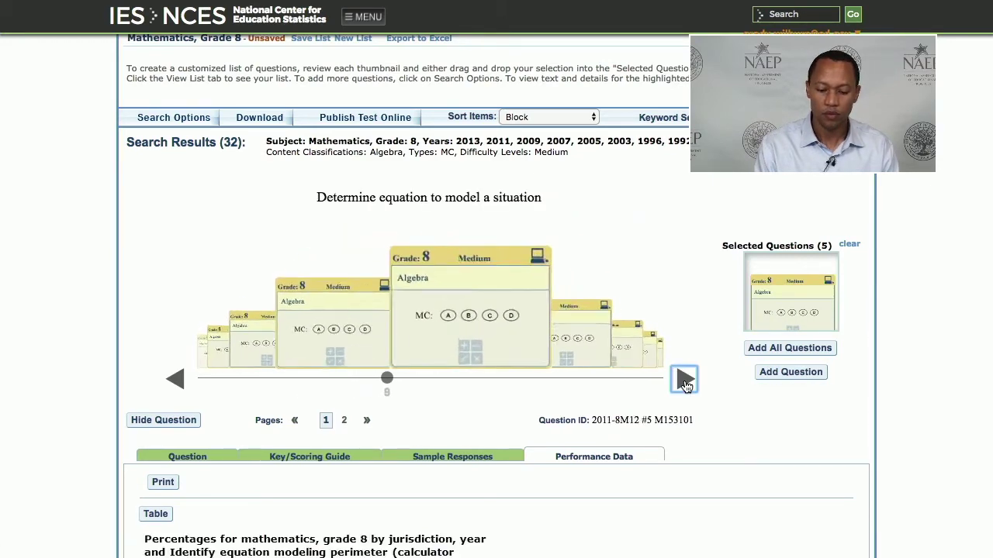
pyautogui.click(770, 374)
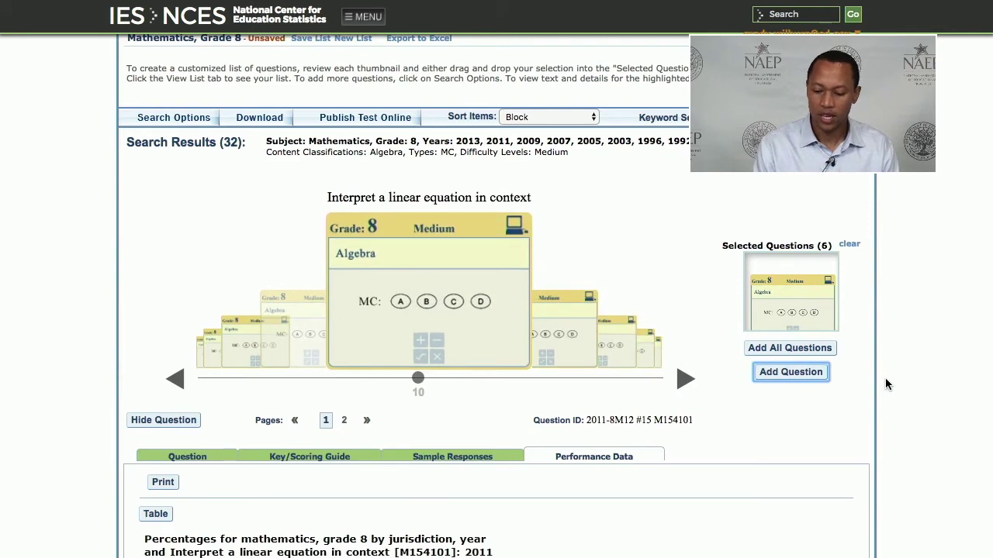
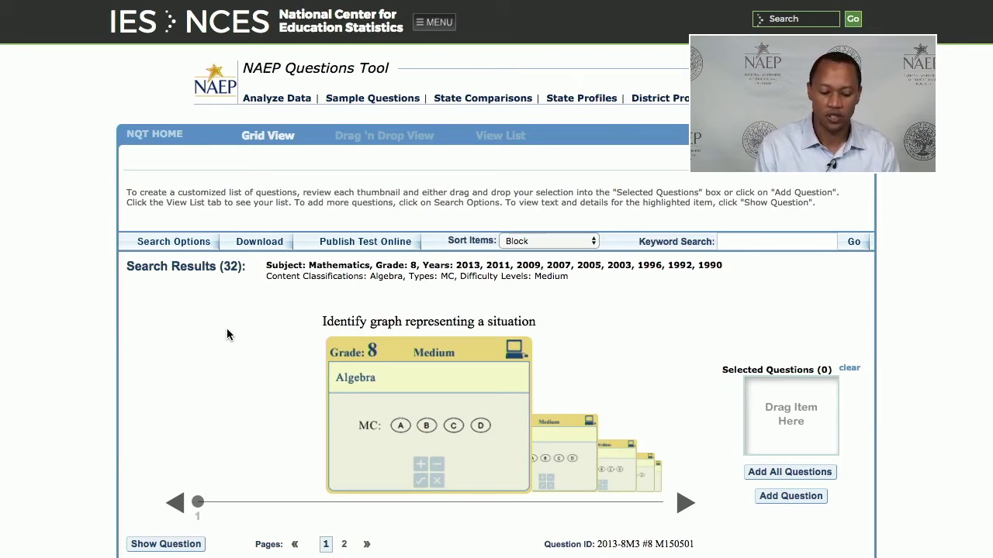
pyautogui.moveTo(294, 39)
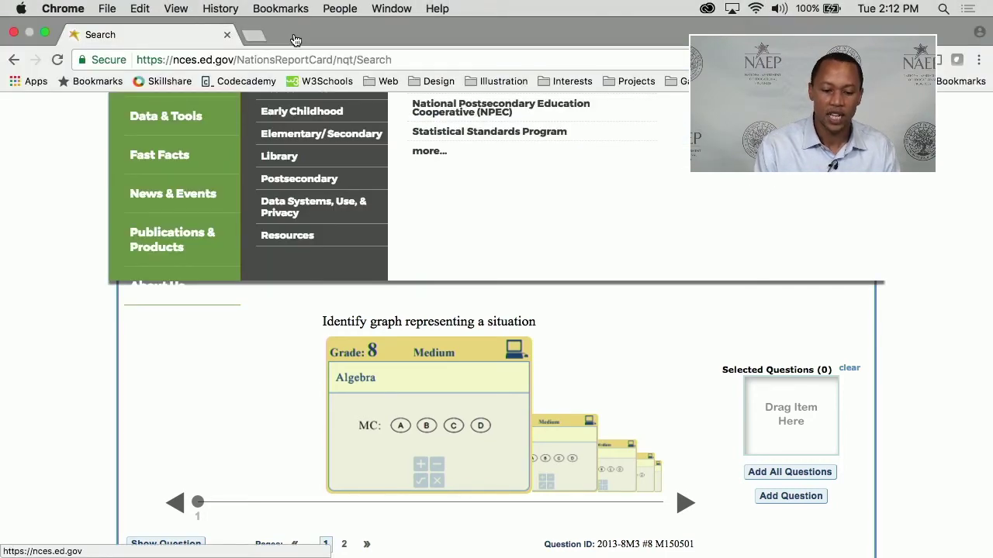
pyautogui.tripleClick(84, 118)
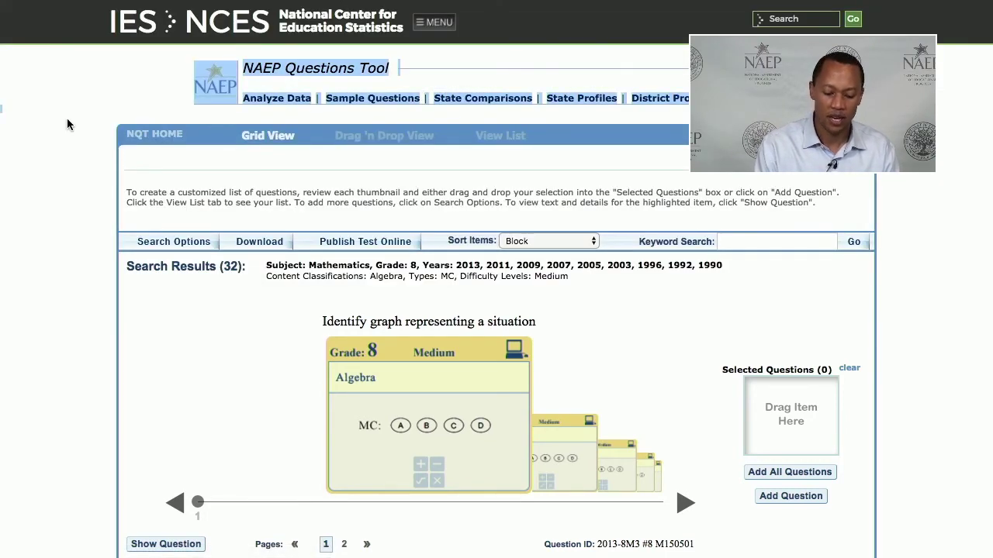
pyautogui.click(66, 119)
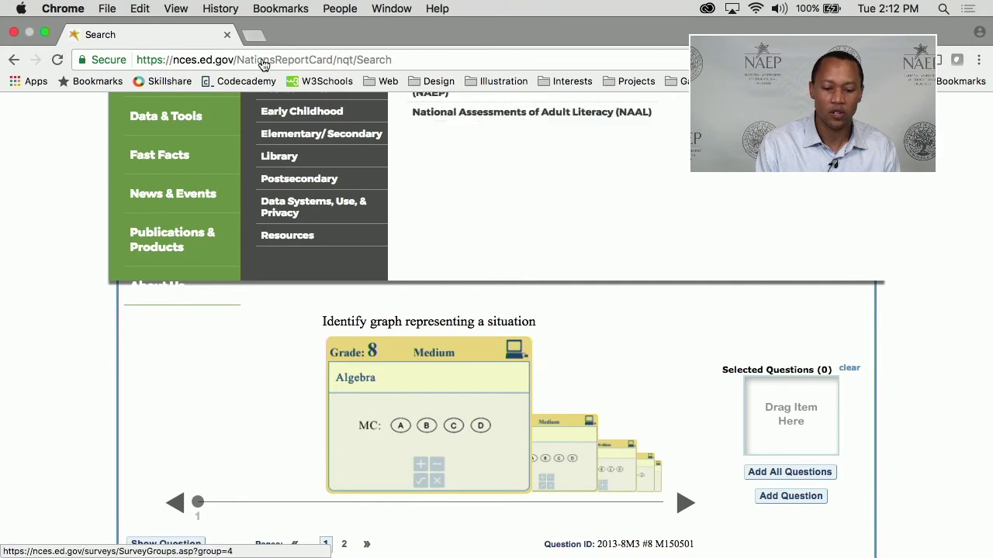
# Load nationsreportcard.gov and go from DATA TOOLS to the NAEP Questions Tool's 'try questions'.
pyautogui.click(264, 60)
pyautogui.write('nationsreportcard.gov')
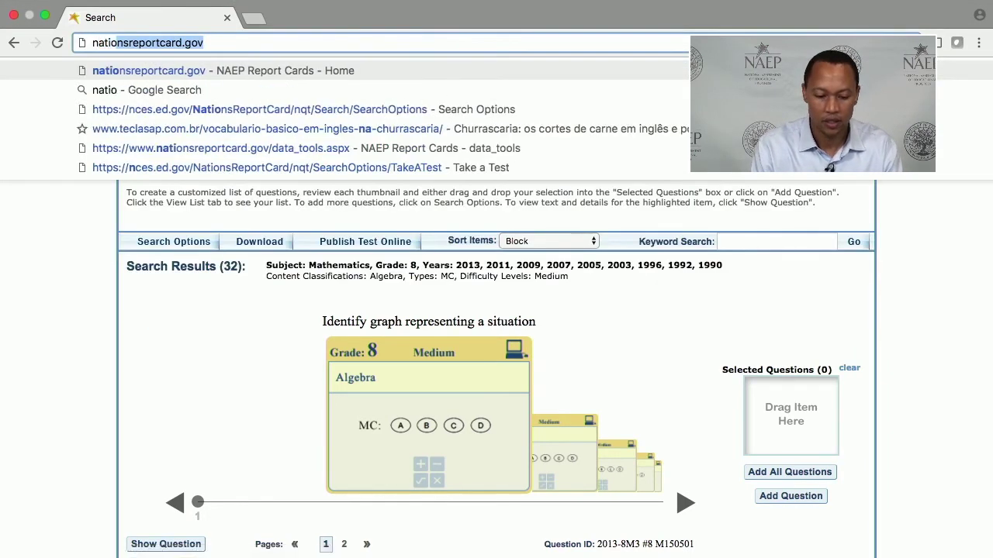
pyautogui.press('Return')
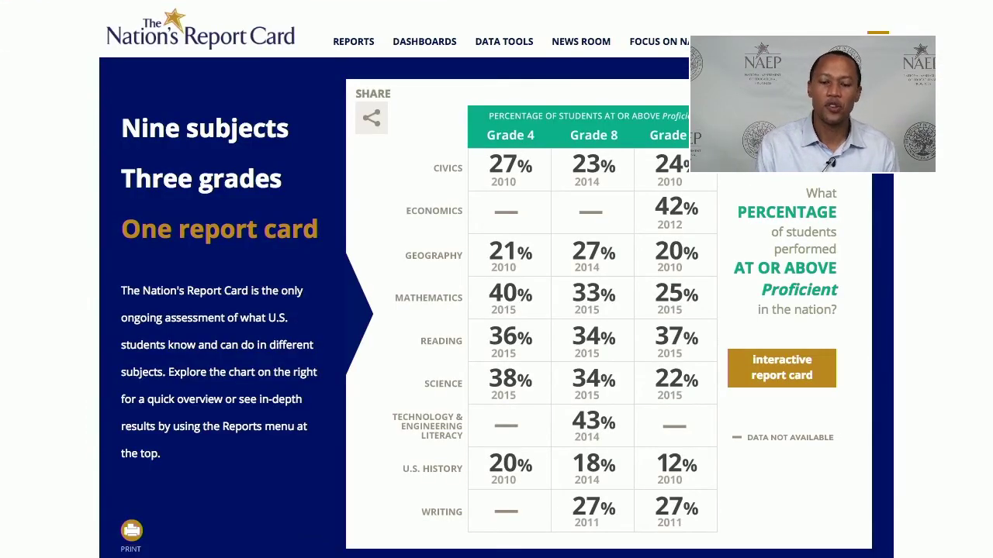
pyautogui.click(506, 47)
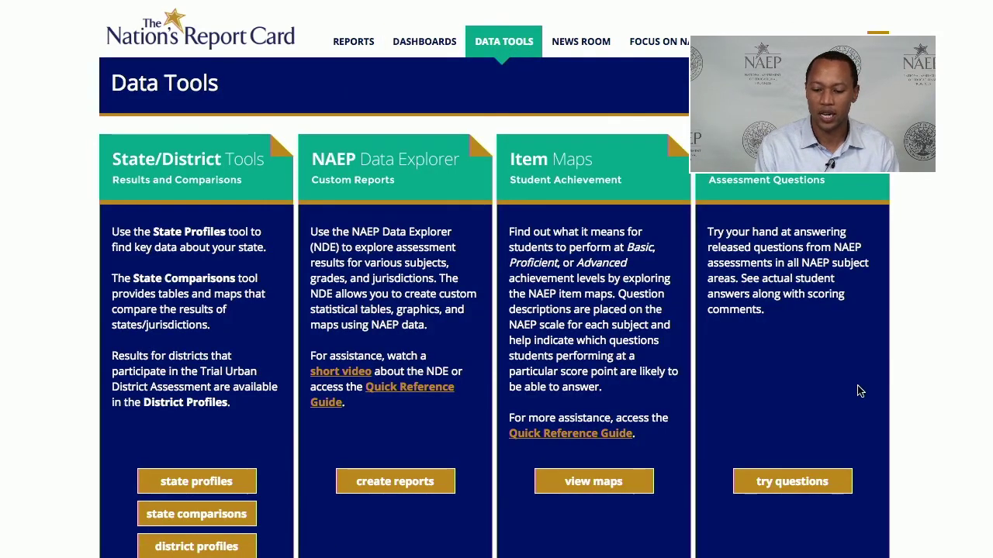
pyautogui.click(792, 482)
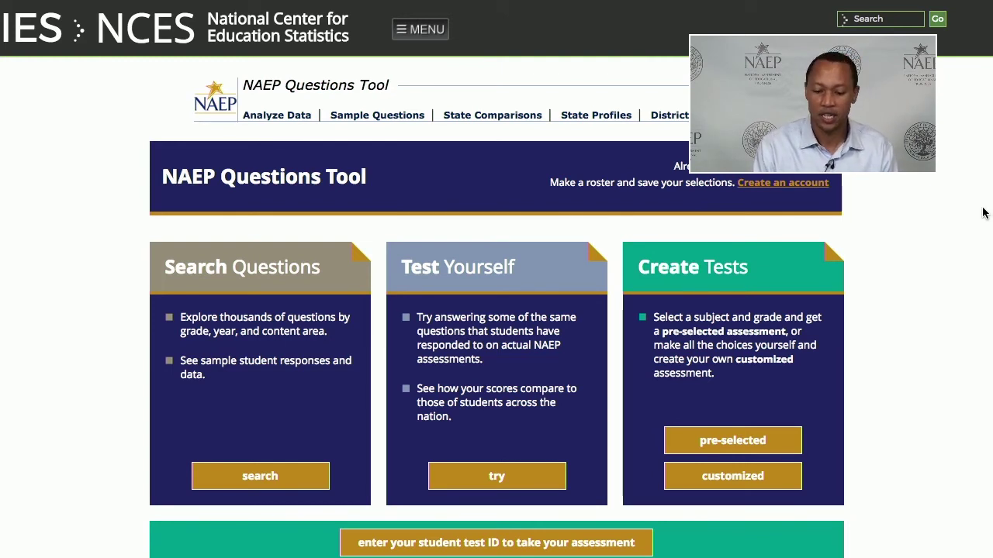
# Open the question search page with subject Reading and Grade 4 ticked.
pyautogui.click(273, 481)
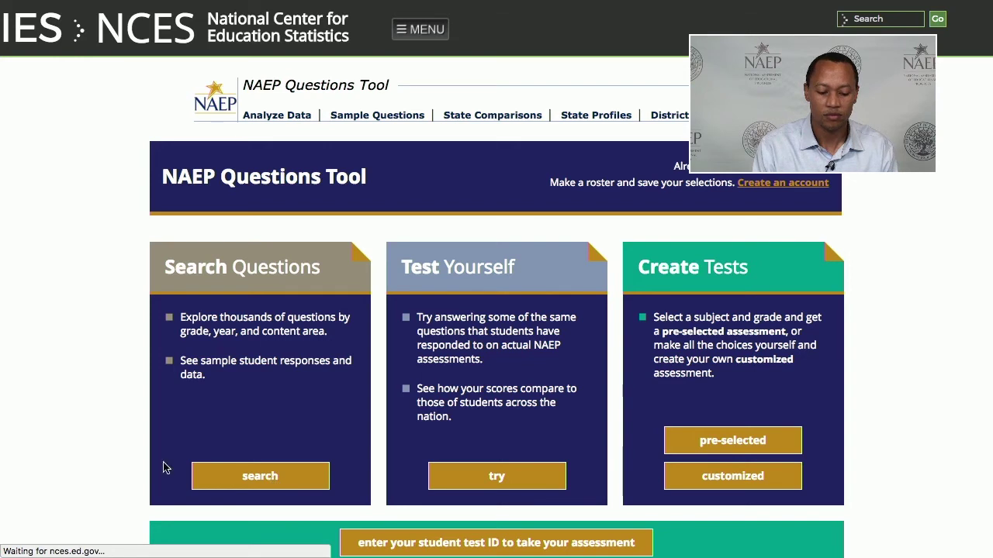
pyautogui.click(249, 480)
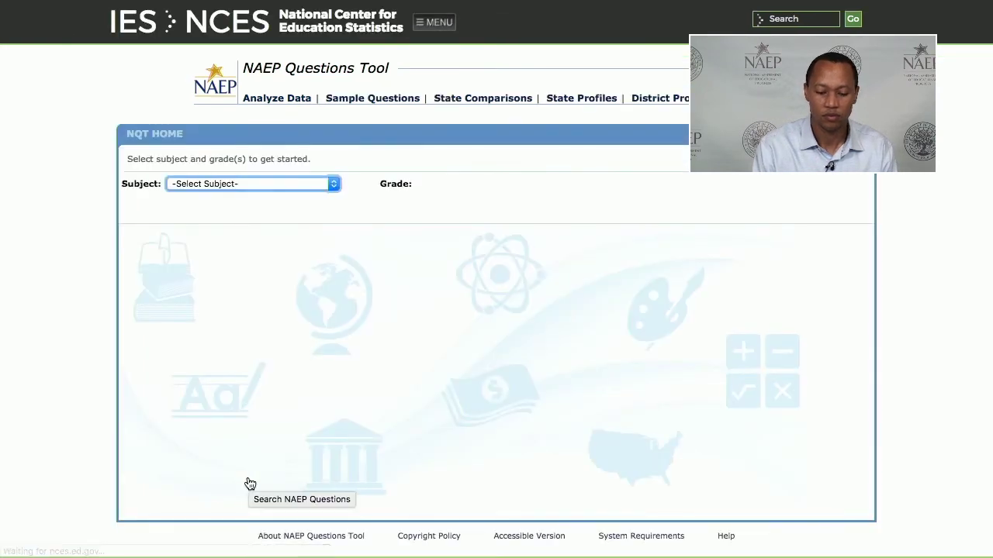
pyautogui.click(335, 183)
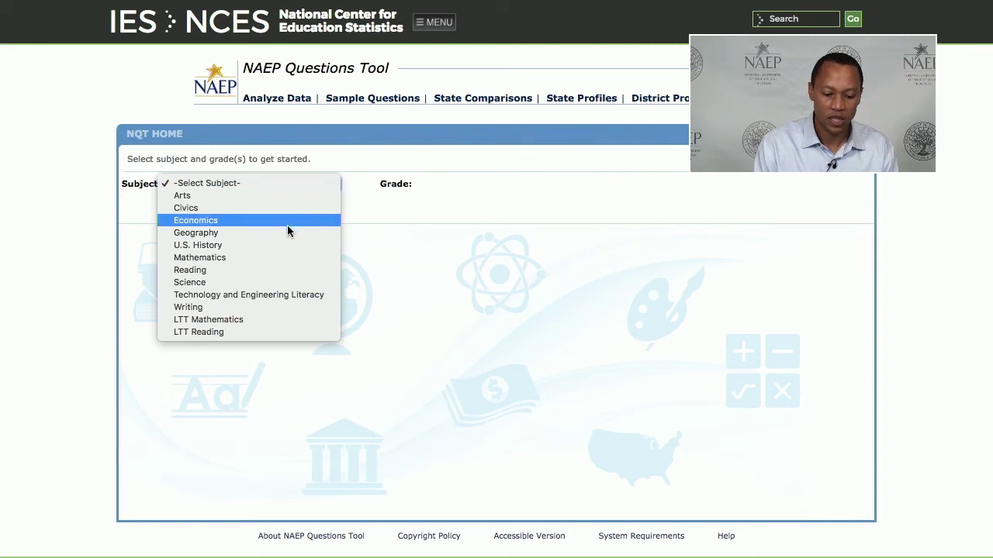
pyautogui.click(279, 270)
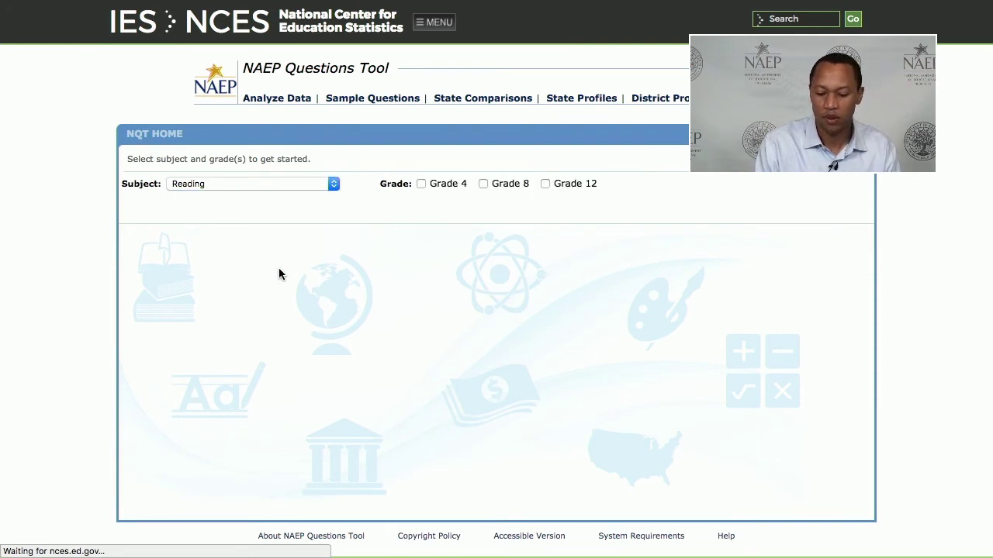
pyautogui.click(421, 184)
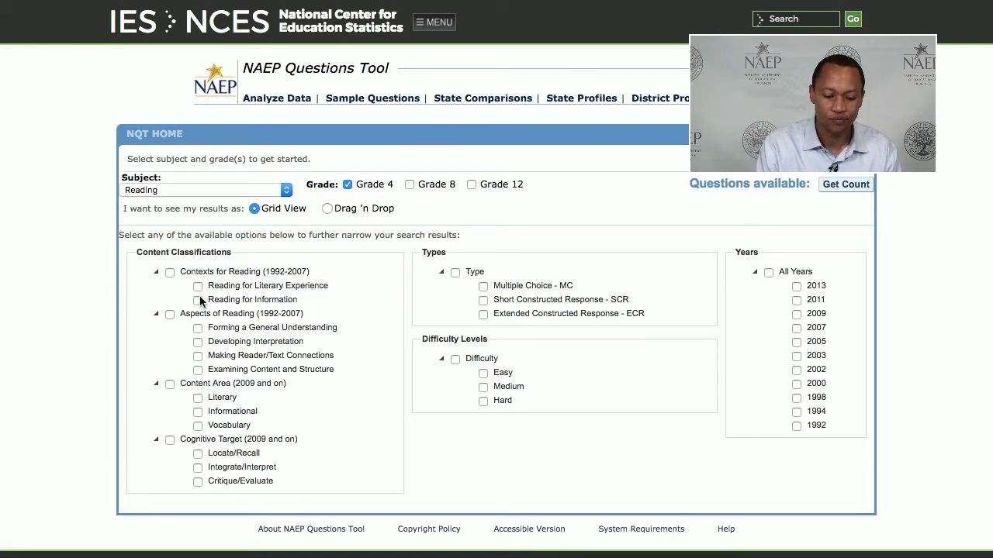
# Filter to Multiple Choice, Easy and All Years, then get the count of 73 results.
pyautogui.click(483, 286)
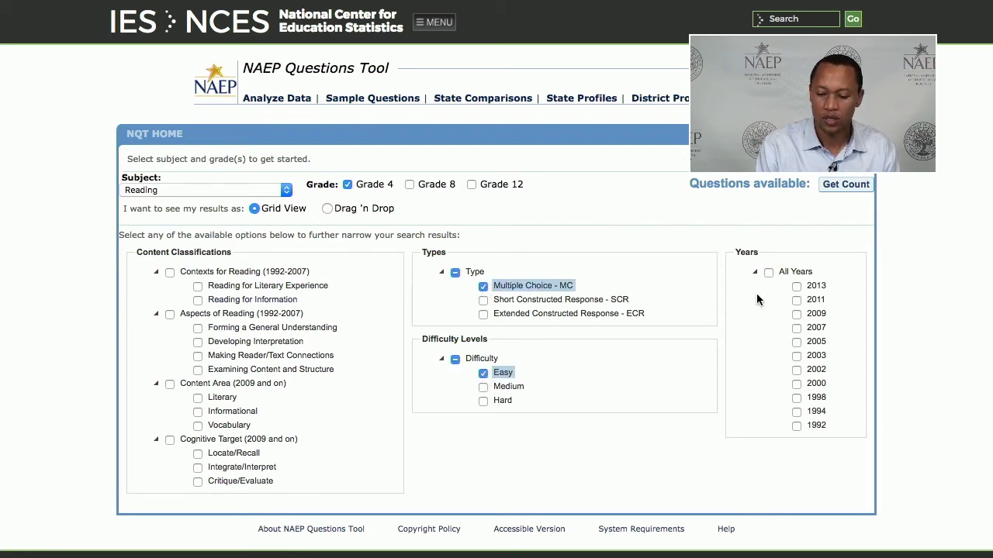
pyautogui.click(769, 273)
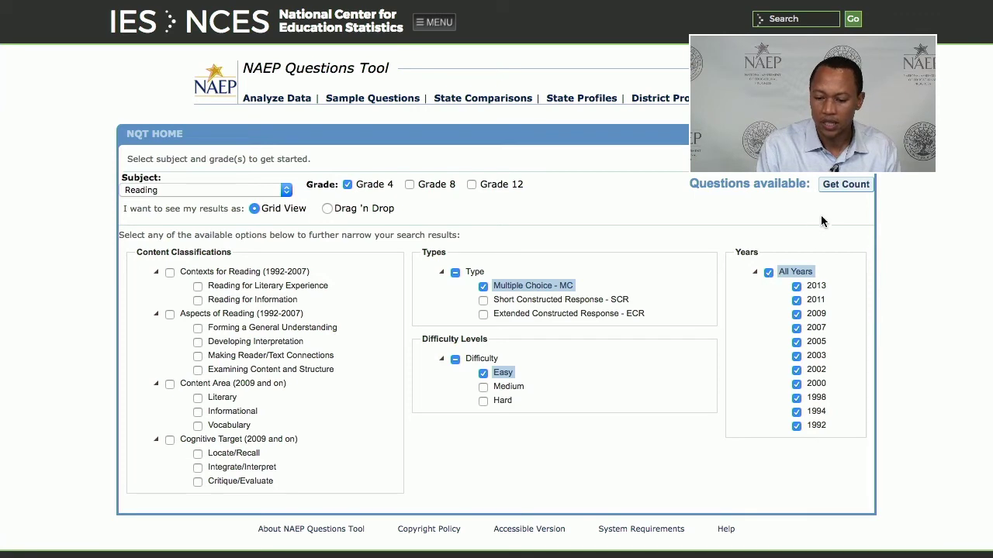
pyautogui.click(832, 189)
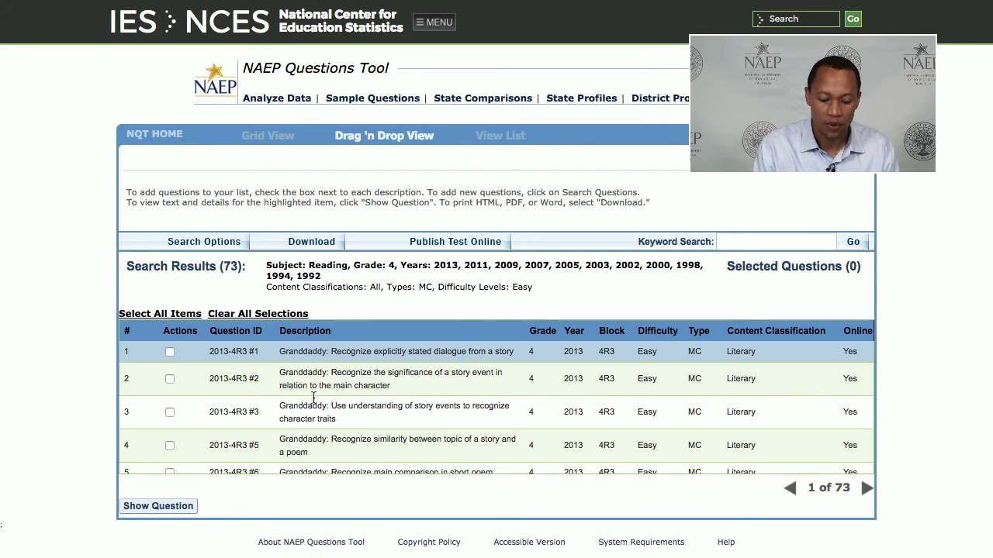
# Show the first Granddaddy question and read its reading passage.
pyautogui.click(177, 508)
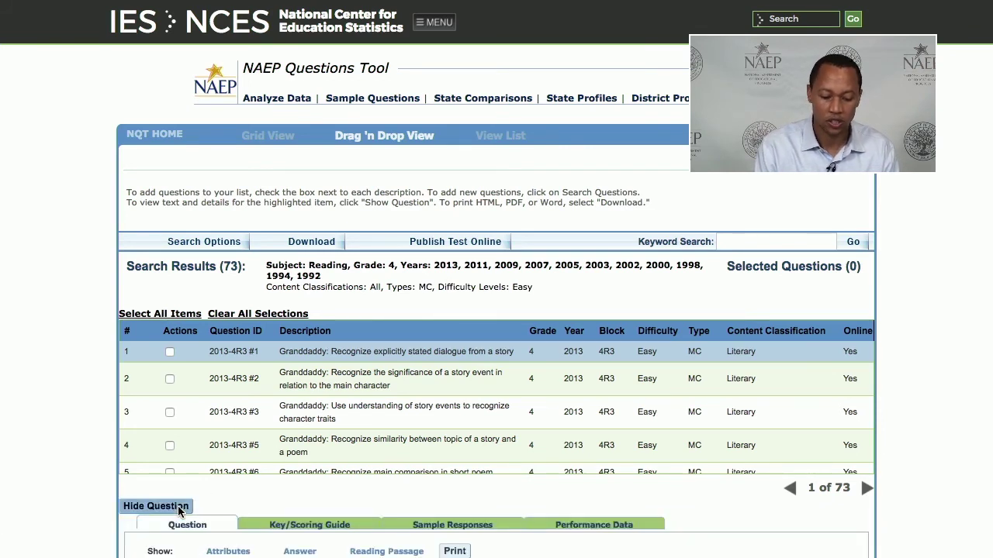
pyautogui.scroll(-8, 85, 484)
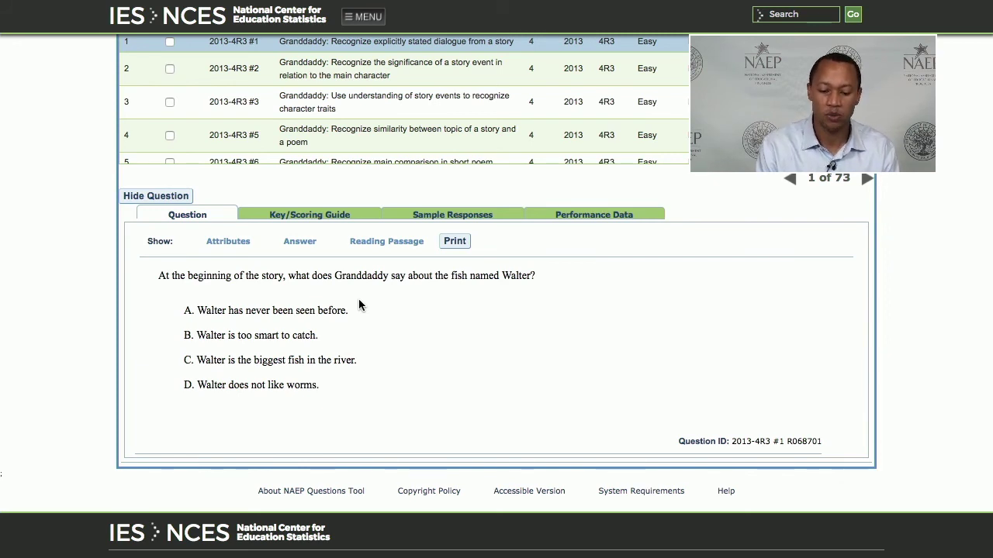
pyautogui.click(372, 244)
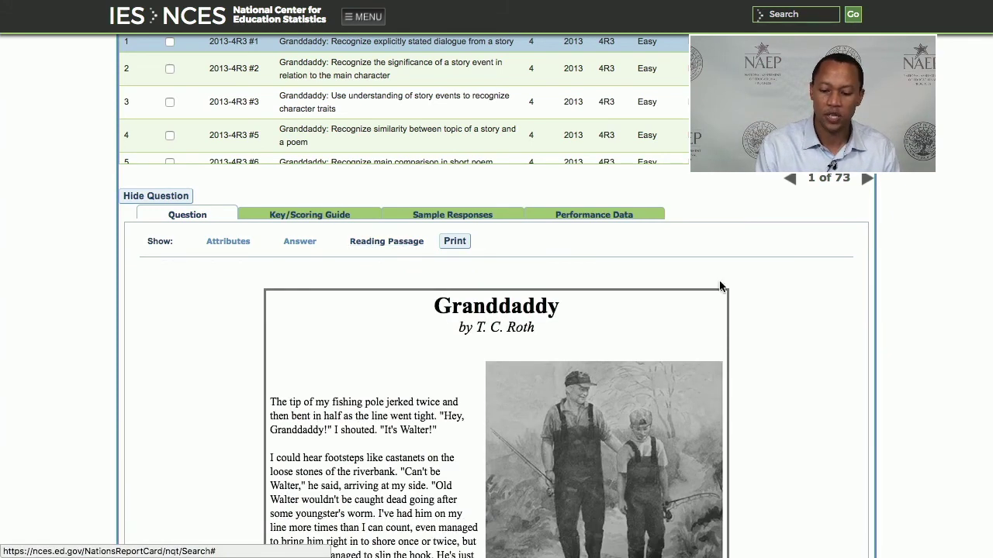
pyautogui.scroll(-1, 797, 292)
pyautogui.scroll(-2, 796, 291)
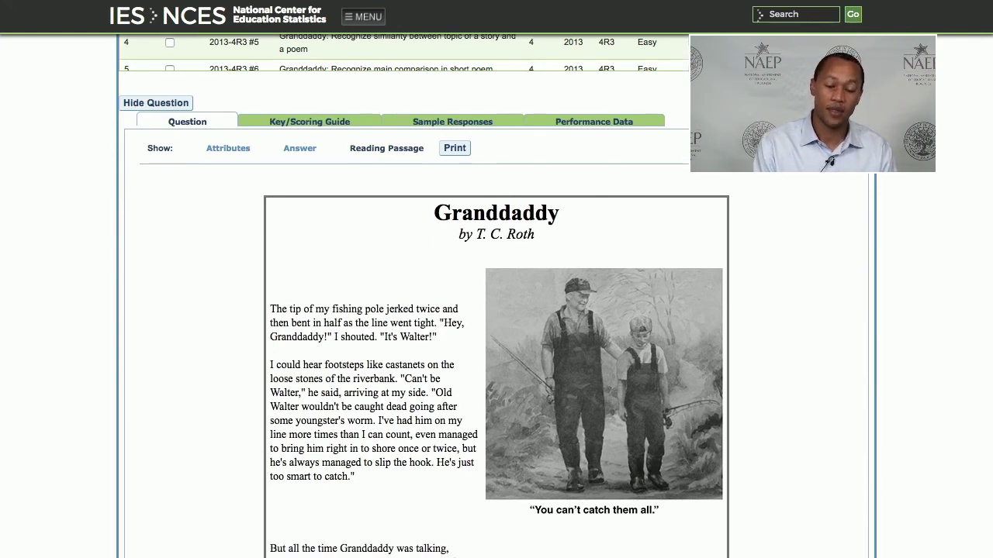
pyautogui.scroll(2, 494, 290)
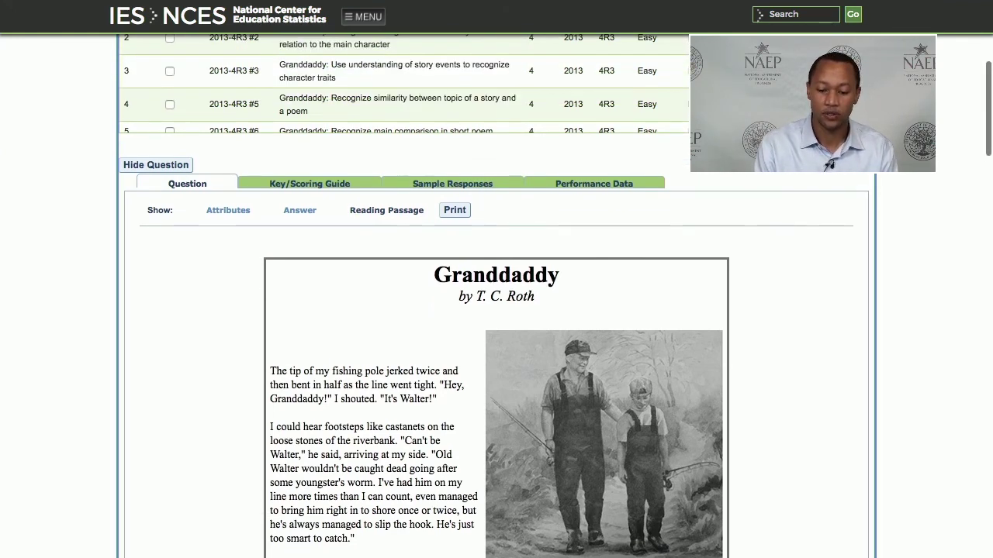
# View its Performance Data, showing 70% of students chose correct answer B.
pyautogui.click(564, 186)
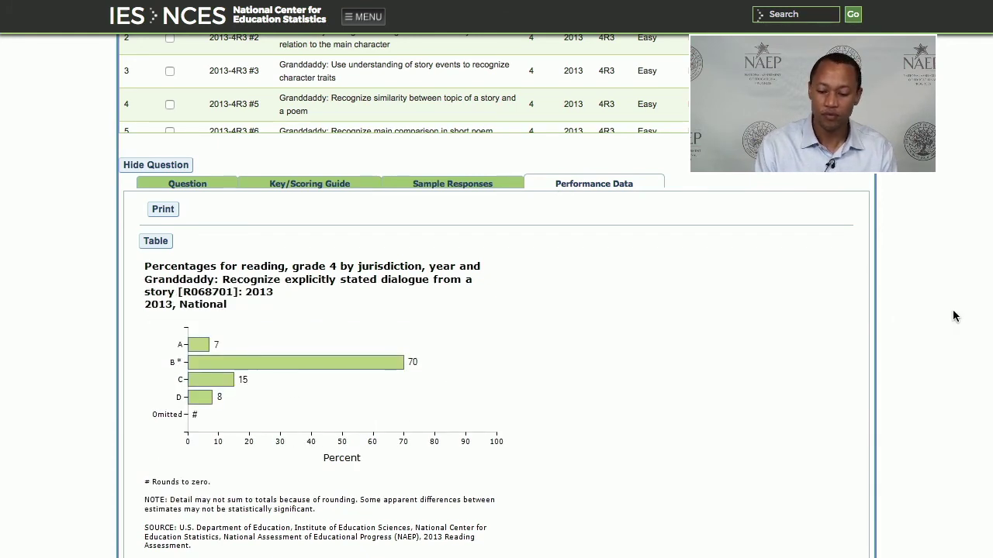
pyautogui.scroll(2, 884, 314)
pyautogui.scroll(6, 497, 310)
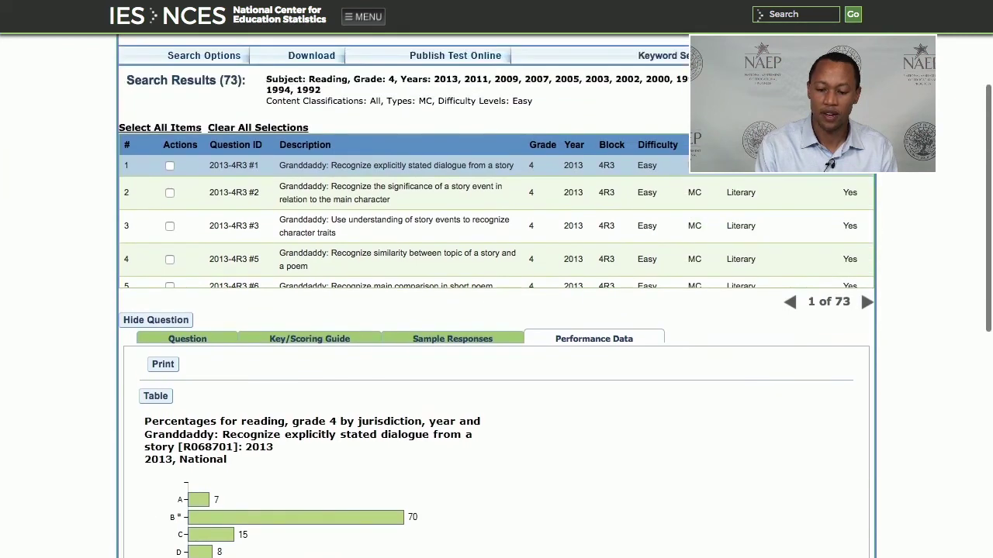
pyautogui.scroll(2, 497, 310)
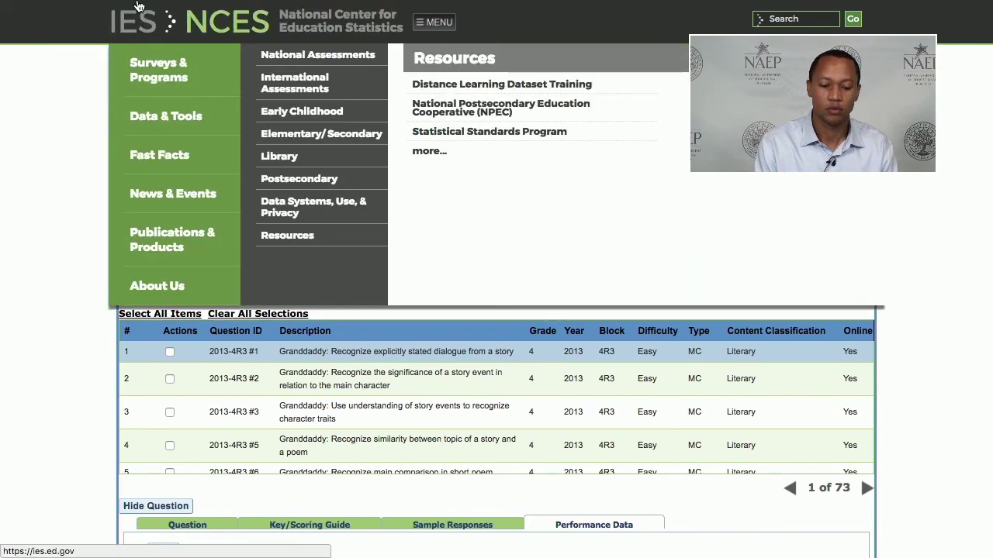
# Reload nationsreportcard.gov and open its DATA TOOLS page.
pyautogui.moveTo(138, 6)
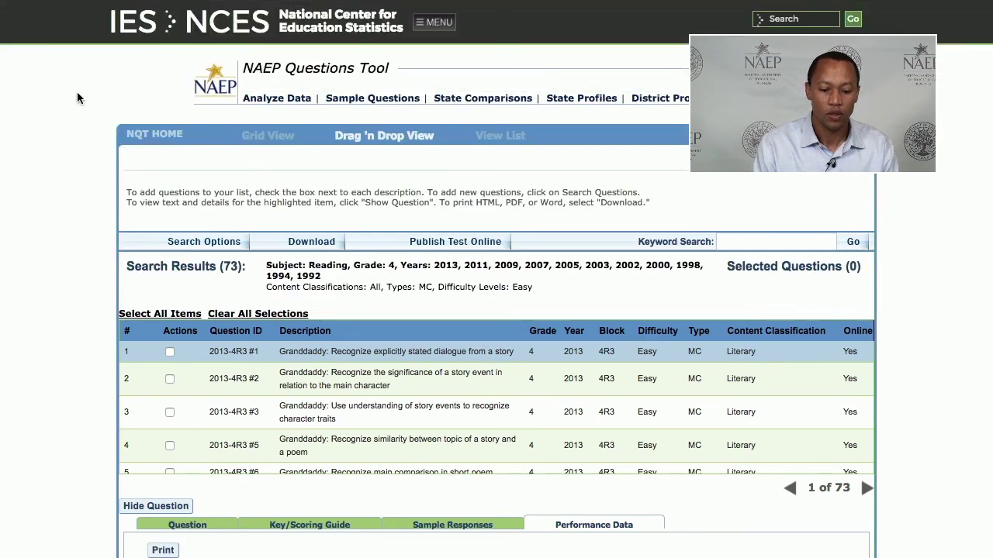
pyautogui.moveTo(182, 7)
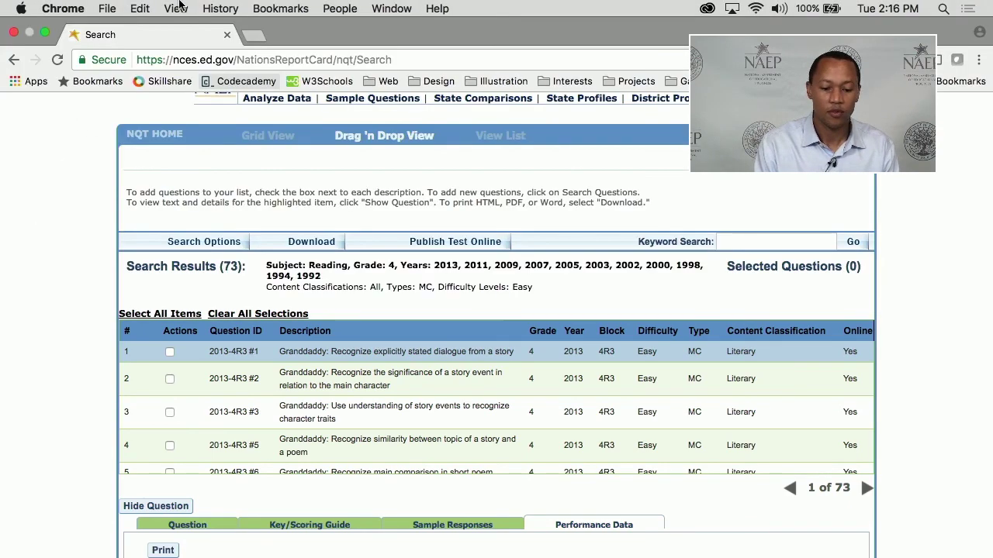
pyautogui.click(277, 45)
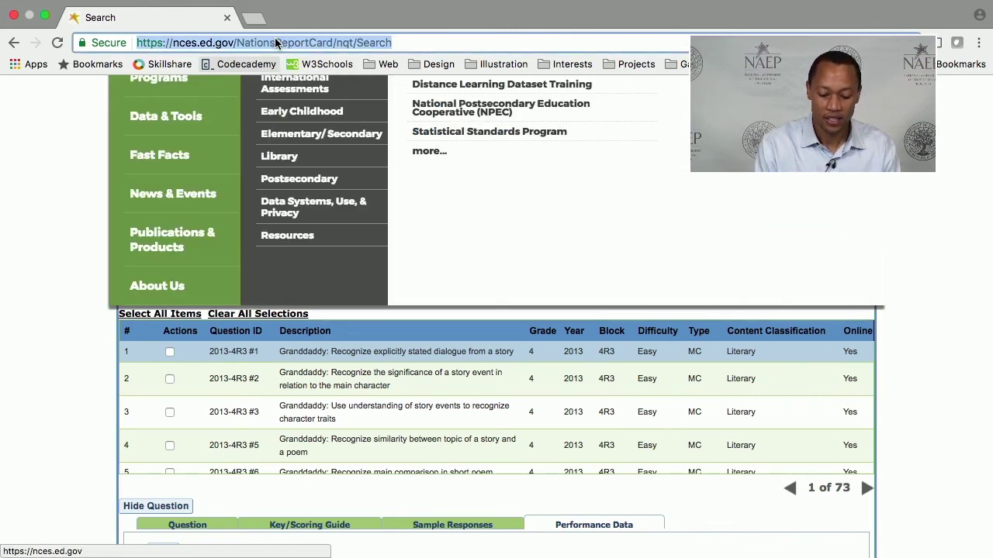
pyautogui.write('nationsreportcard.gov')
pyautogui.press('Return')
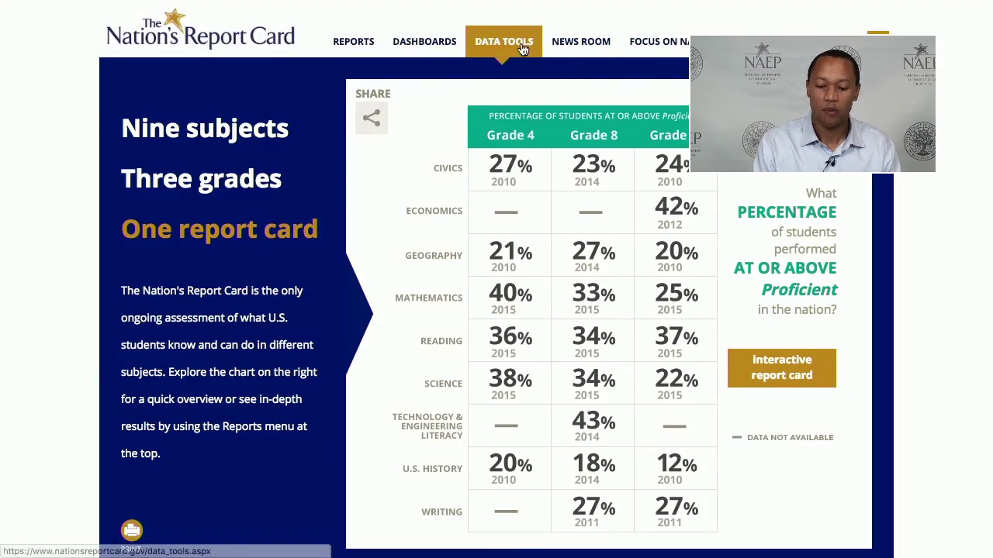
pyautogui.click(523, 49)
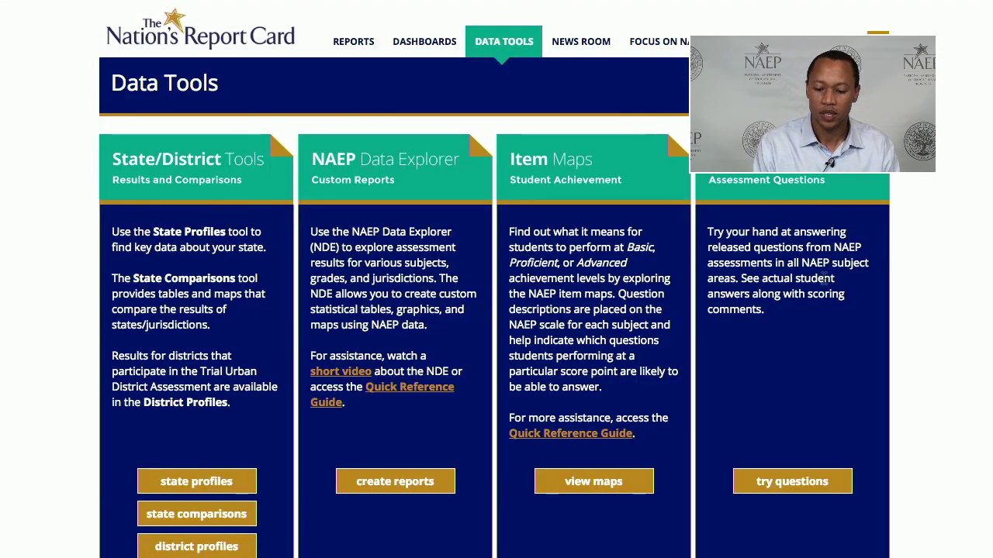